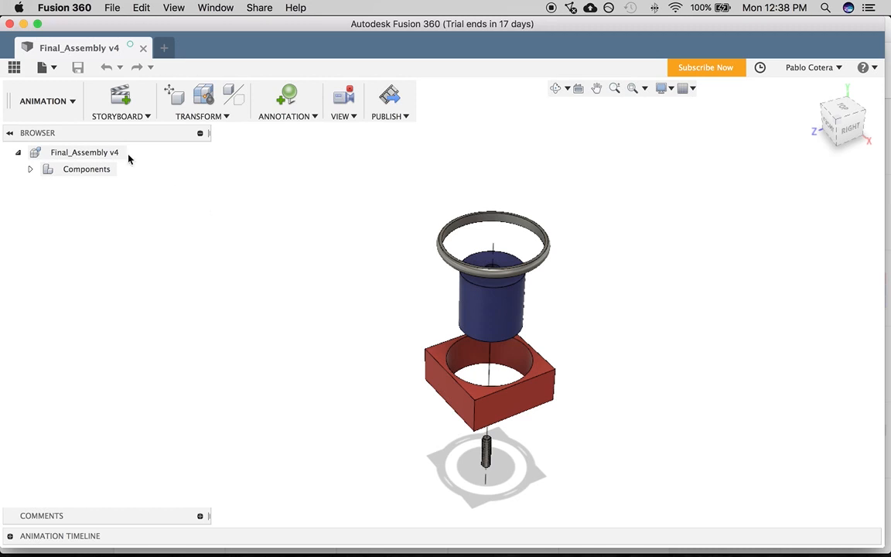
# Step: Switch from the Animation to the Model workspace and start a new drawing from the design
pyautogui.click(71, 107)
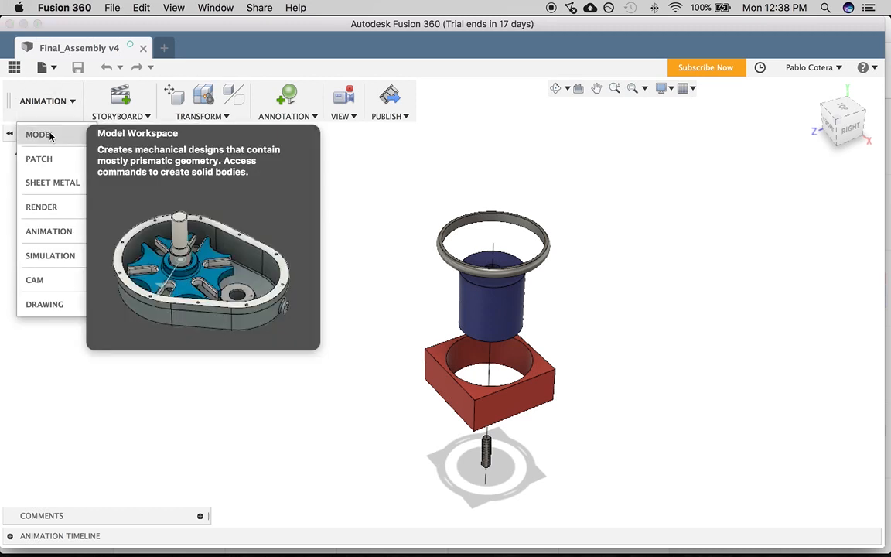
pyautogui.click(48, 134)
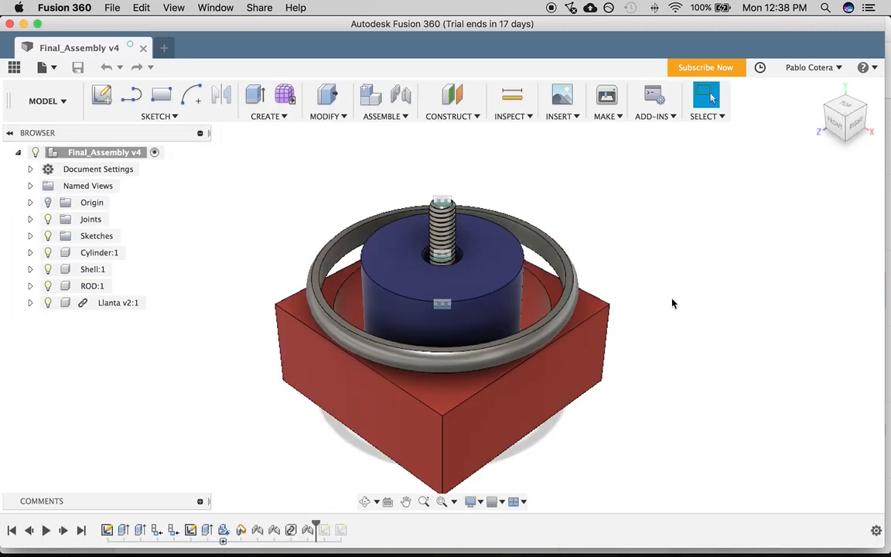
pyautogui.click(63, 101)
pyautogui.moveTo(68, 307)
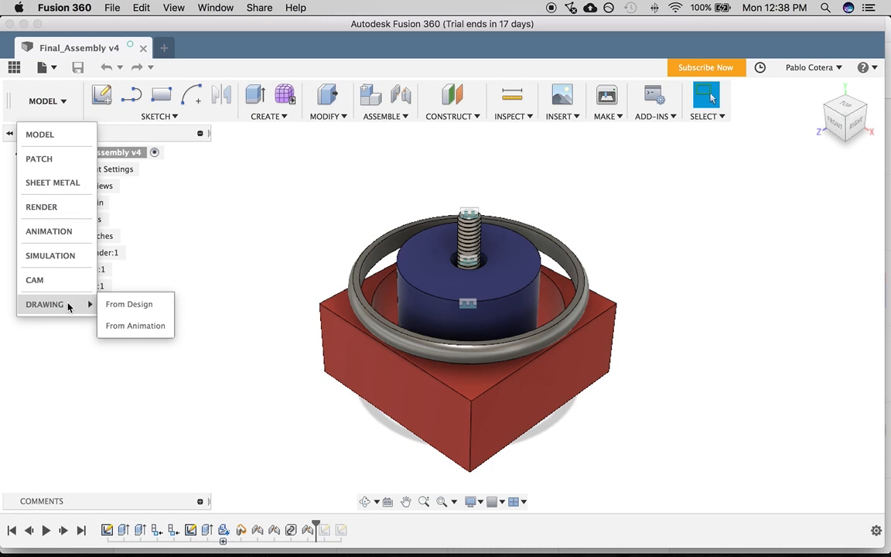
pyautogui.click(124, 304)
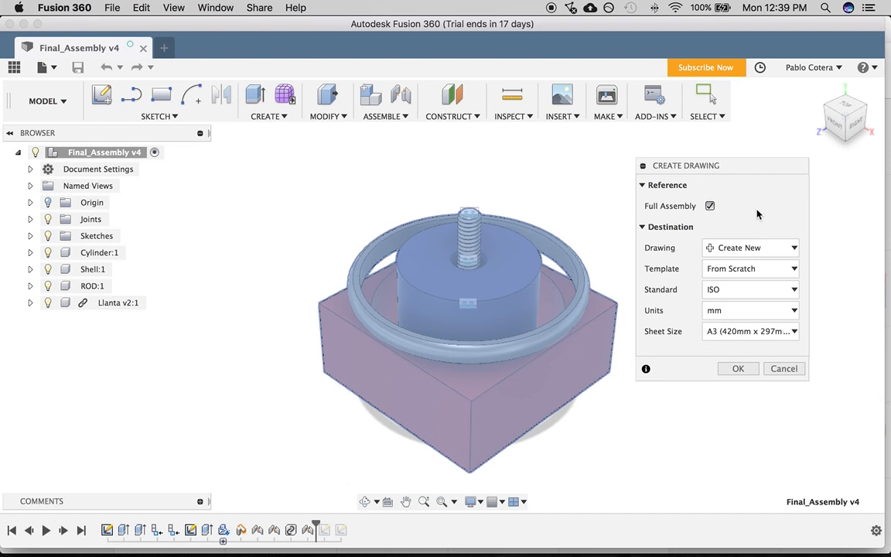
# Step: Create the full-assembly drawing from scratch on an A4 (210mm x 297mm) sheet, using the ISO standard and mm units
pyautogui.click(792, 269)
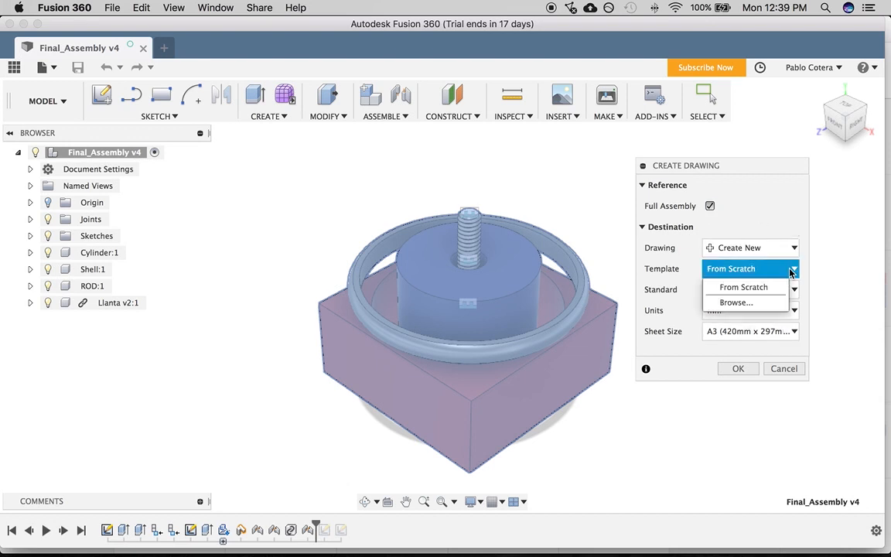
pyautogui.click(751, 284)
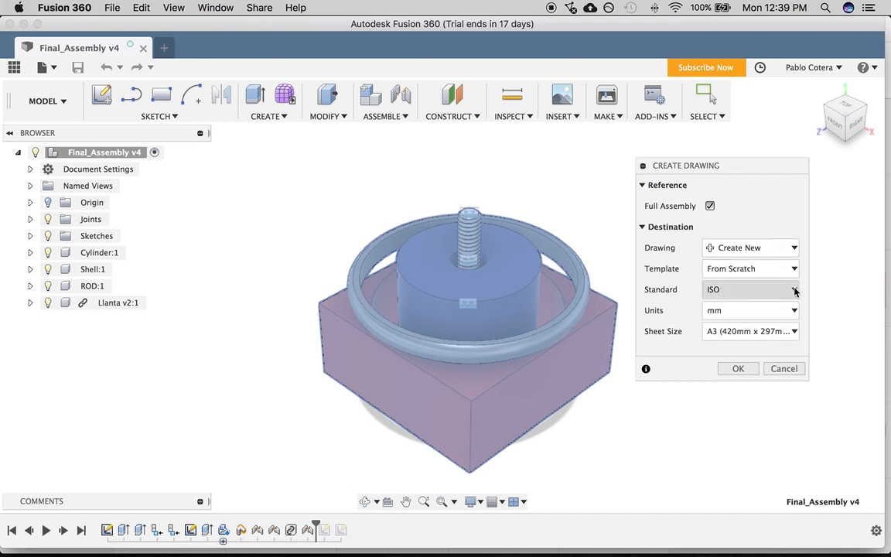
pyautogui.click(791, 332)
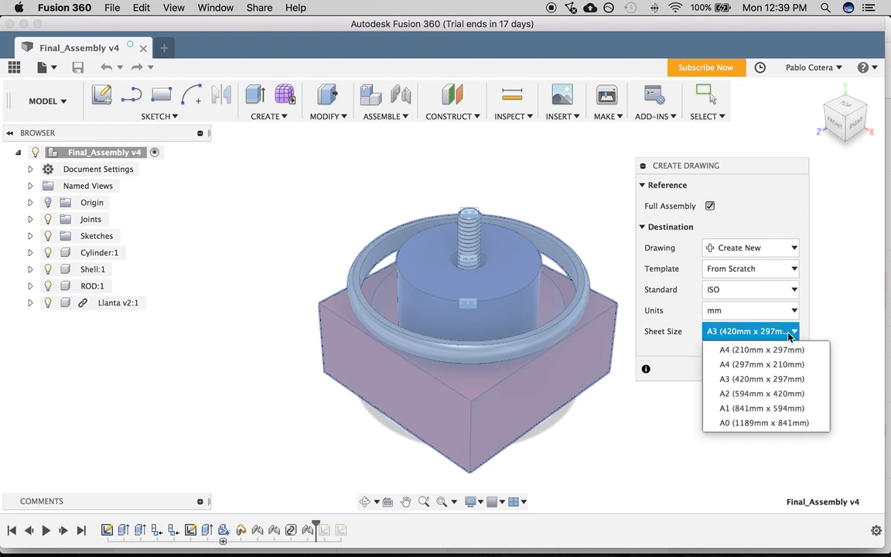
pyautogui.click(750, 349)
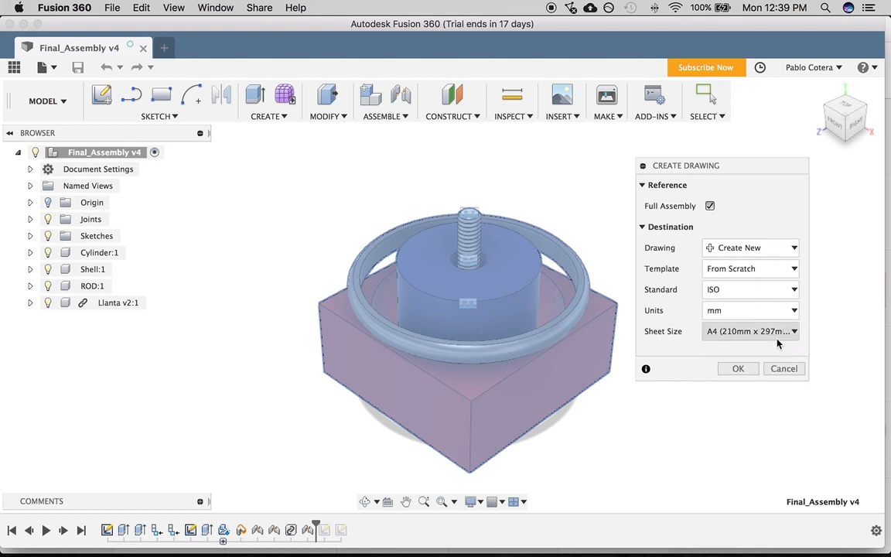
pyautogui.click(739, 369)
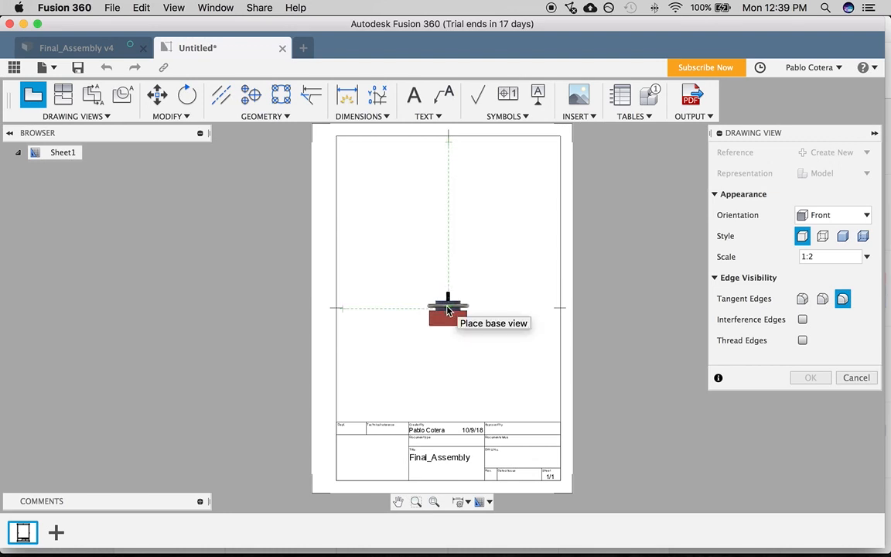
# Step: Place the assembly's front base view in the middle of the sheet at a scale of 1:2
pyautogui.click(448, 310)
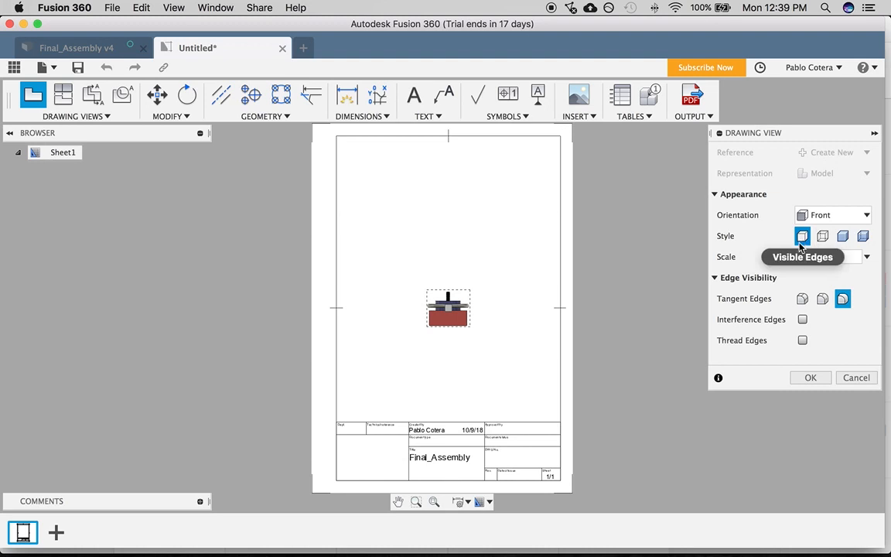
pyautogui.click(866, 257)
pyautogui.click(836, 162)
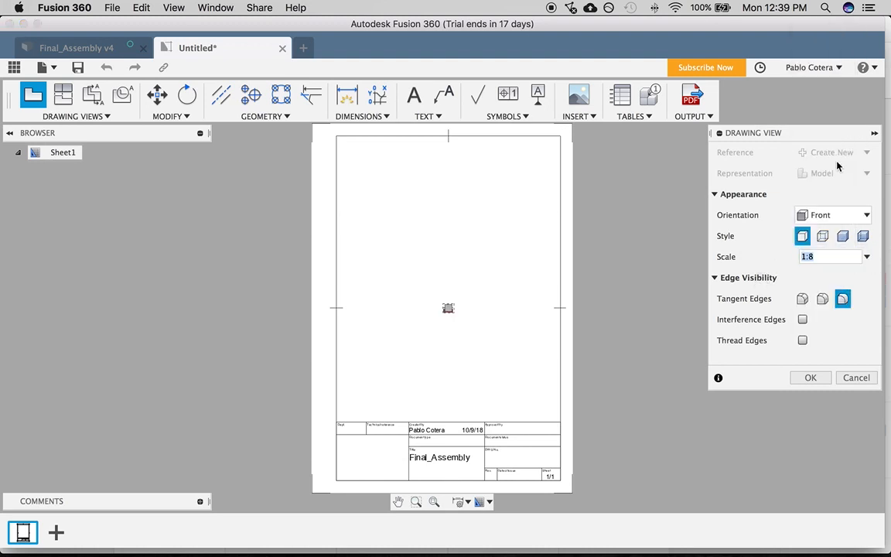
pyautogui.click(864, 257)
pyautogui.click(819, 102)
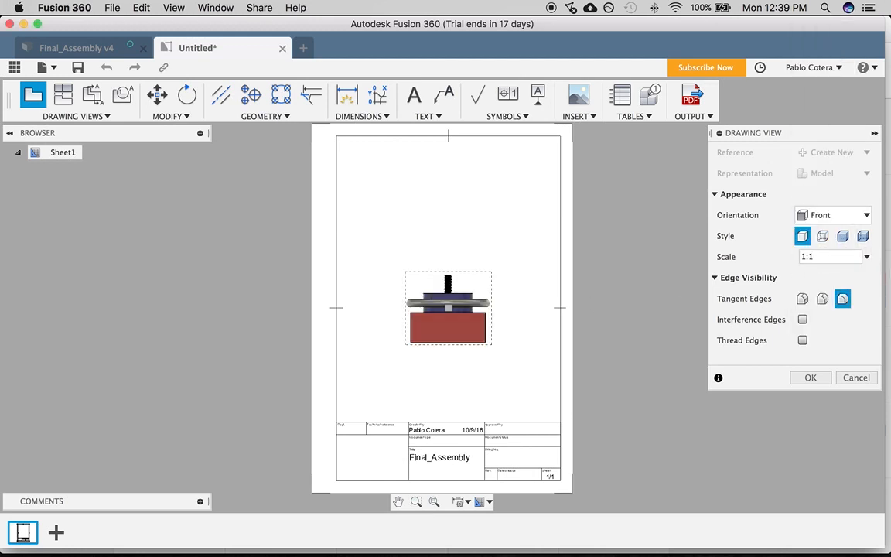
pyautogui.click(866, 256)
pyautogui.click(821, 117)
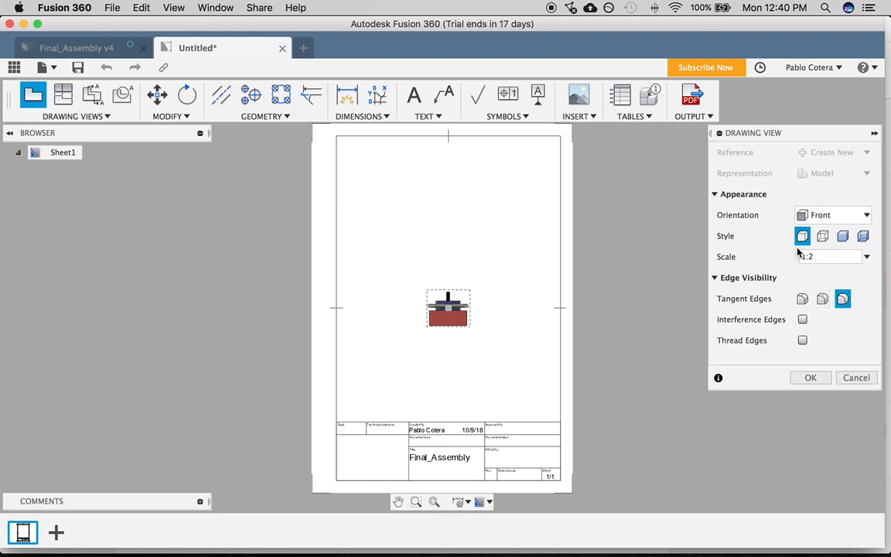
pyautogui.click(804, 379)
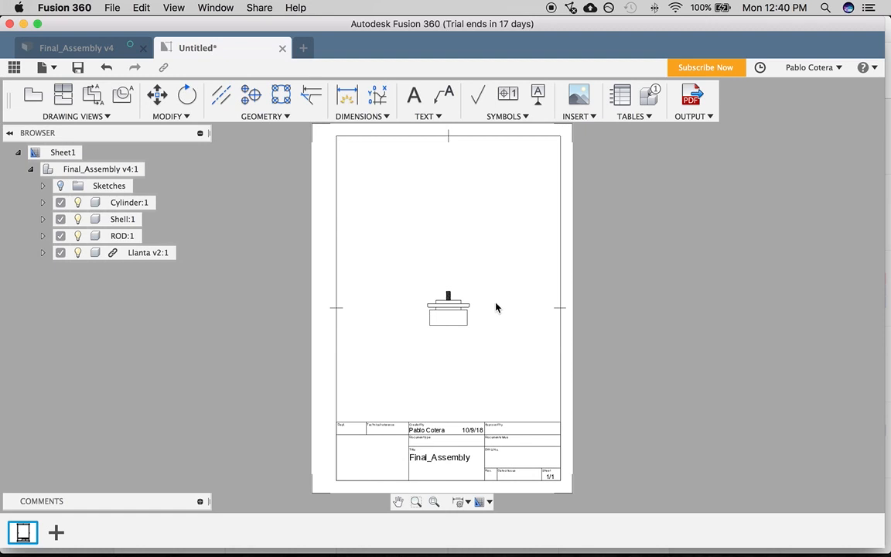
# Step: Project two orthographic views from the front view, one directly above it and one directly below it
pyautogui.click(80, 117)
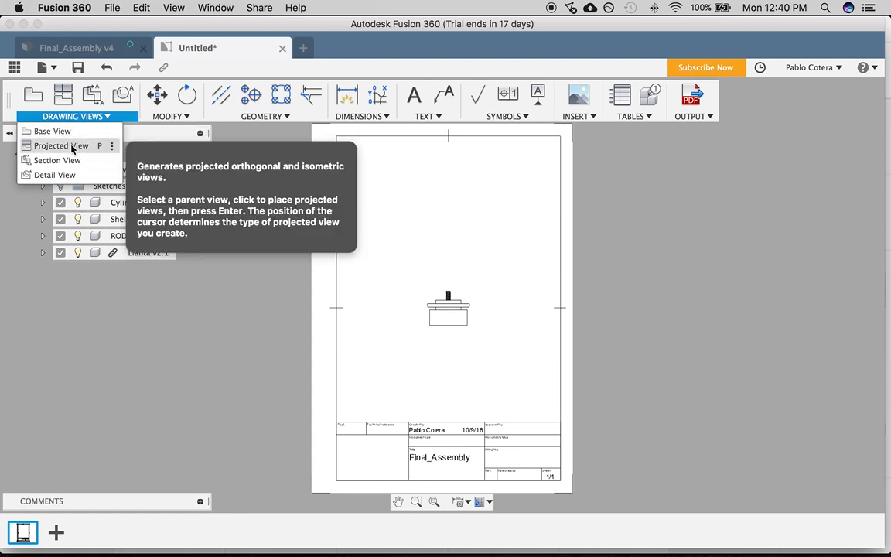
pyautogui.click(72, 146)
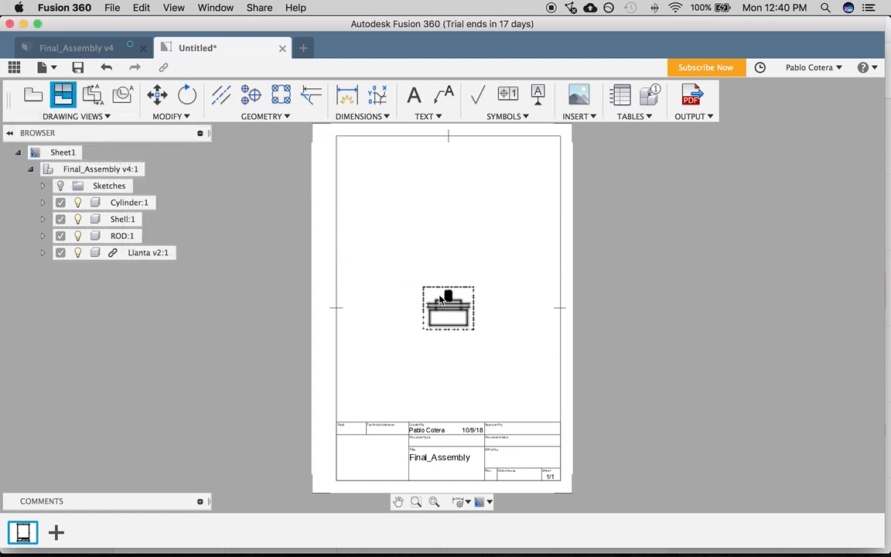
pyautogui.click(452, 321)
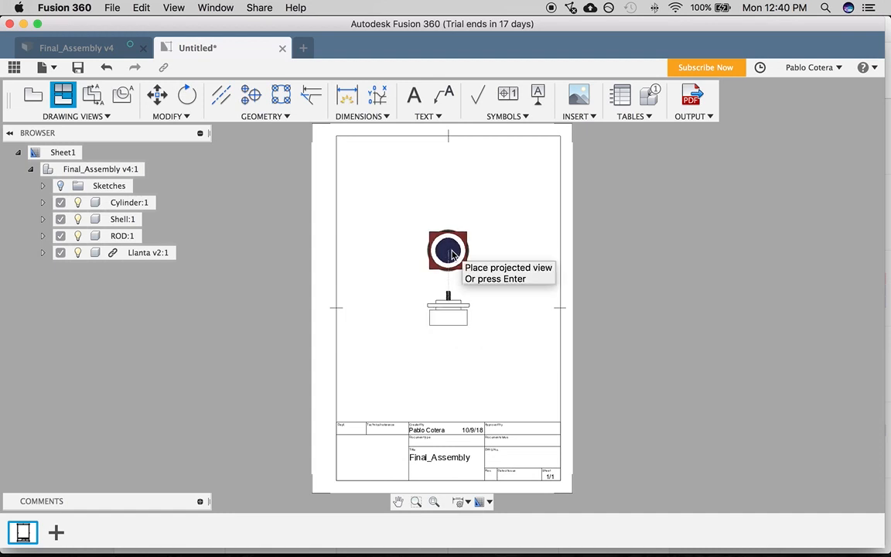
pyautogui.click(453, 255)
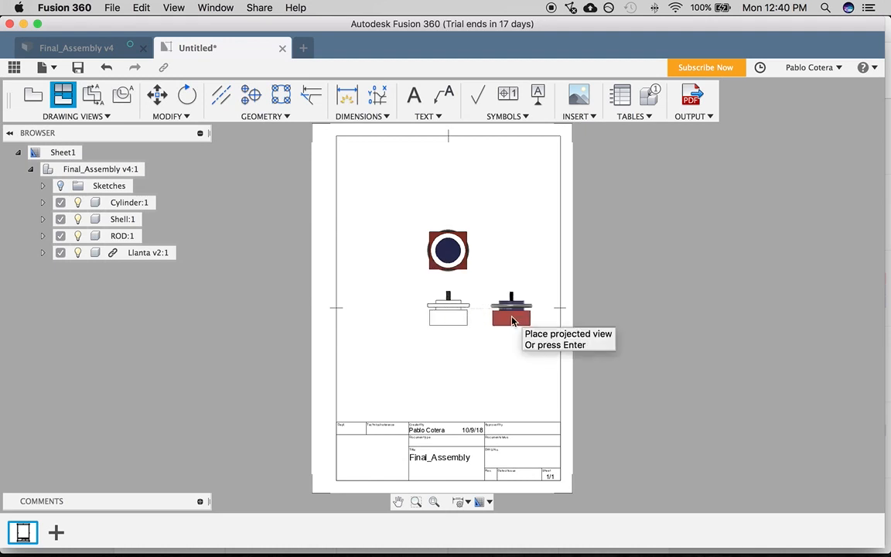
pyautogui.press('Return')
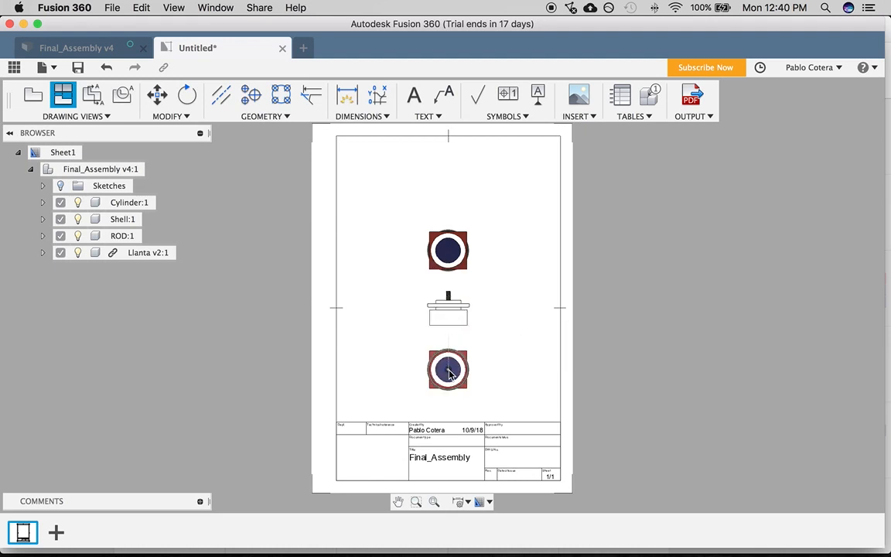
pyautogui.click(450, 373)
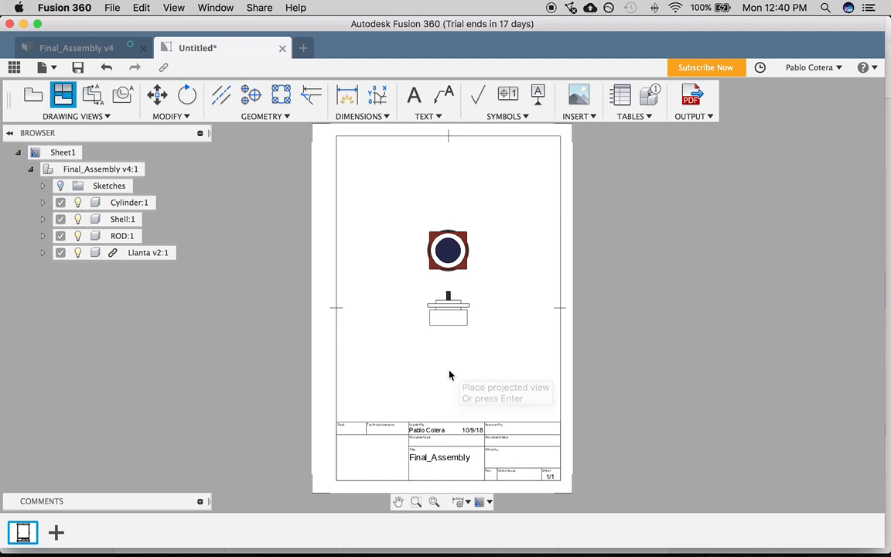
pyautogui.press('Return')
# Step: Project two isometric views from the front view, placed diagonally to its lower right and upper right
pyautogui.click(451, 312)
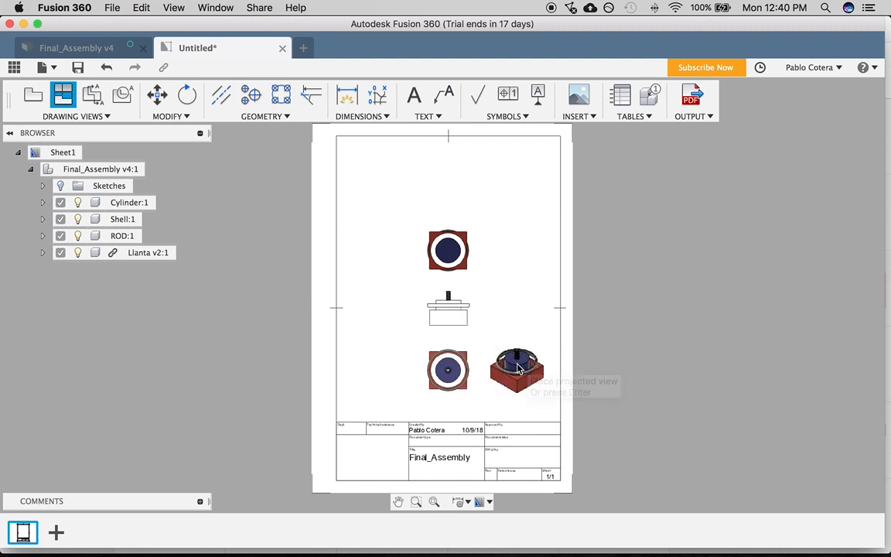
pyautogui.click(517, 367)
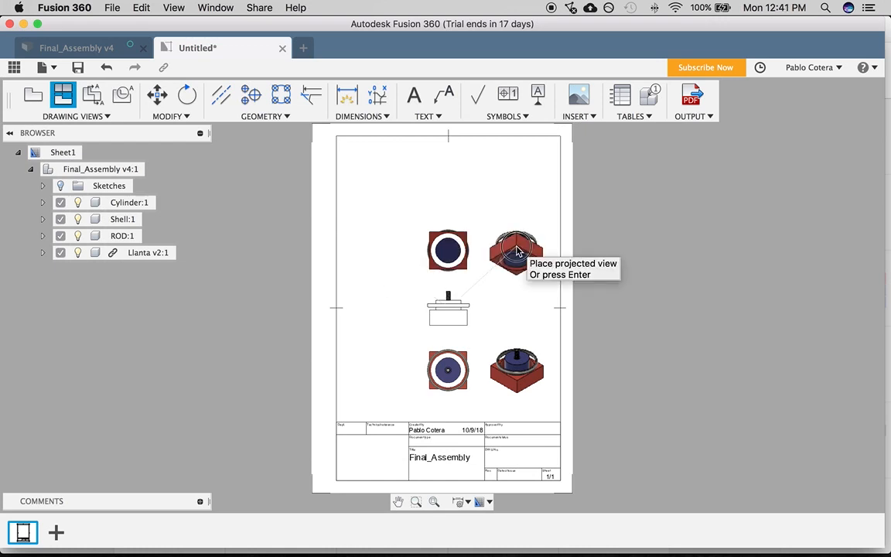
pyautogui.click(516, 250)
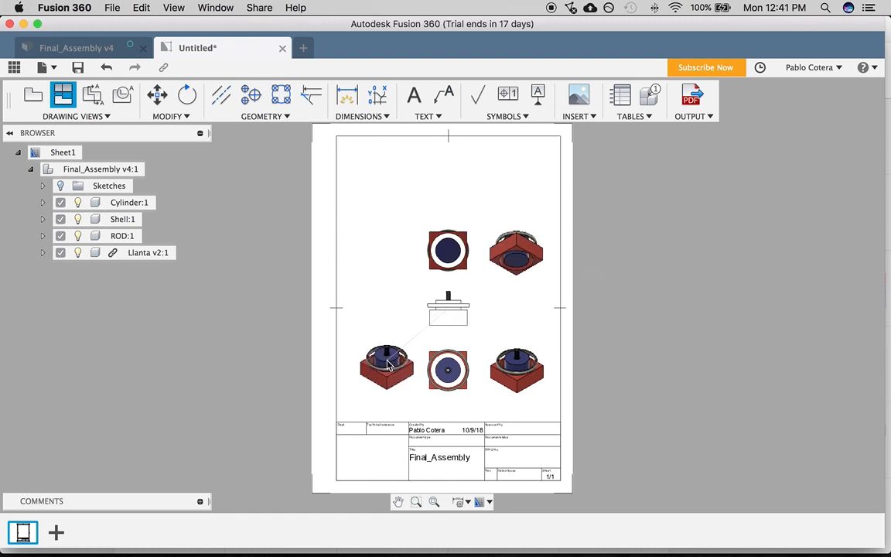
pyautogui.click(448, 307)
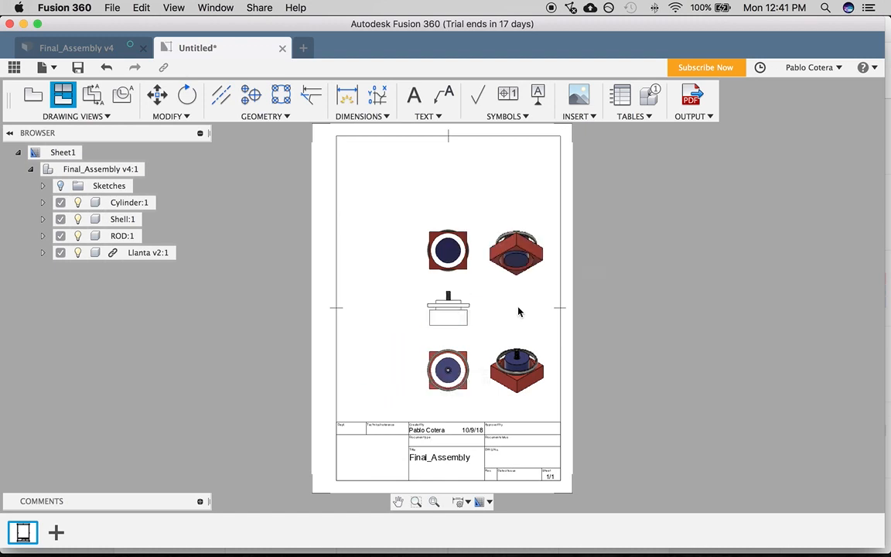
pyautogui.click(515, 311)
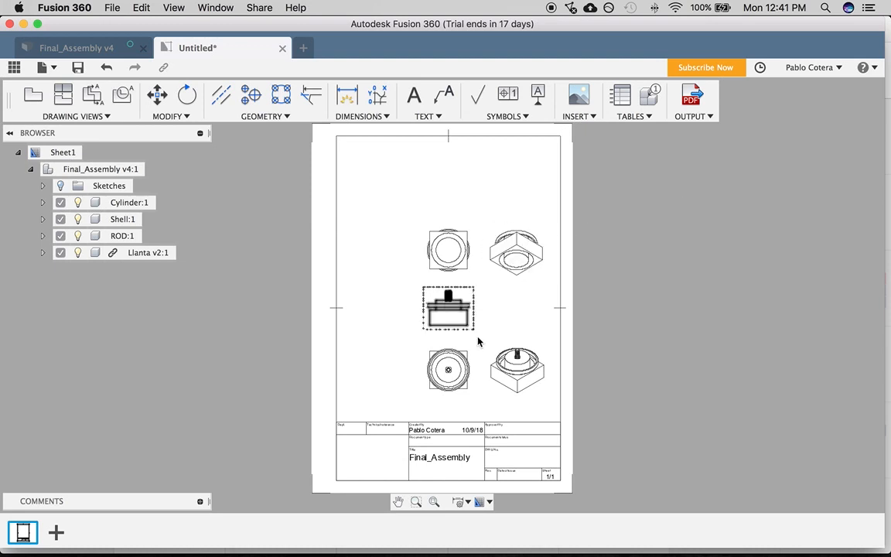
# Step: Dimension the square block's width and height in the front view and the inner circle's diameter in the view above
pyautogui.scroll(2, 446, 343)
pyautogui.scroll(1, 447, 344)
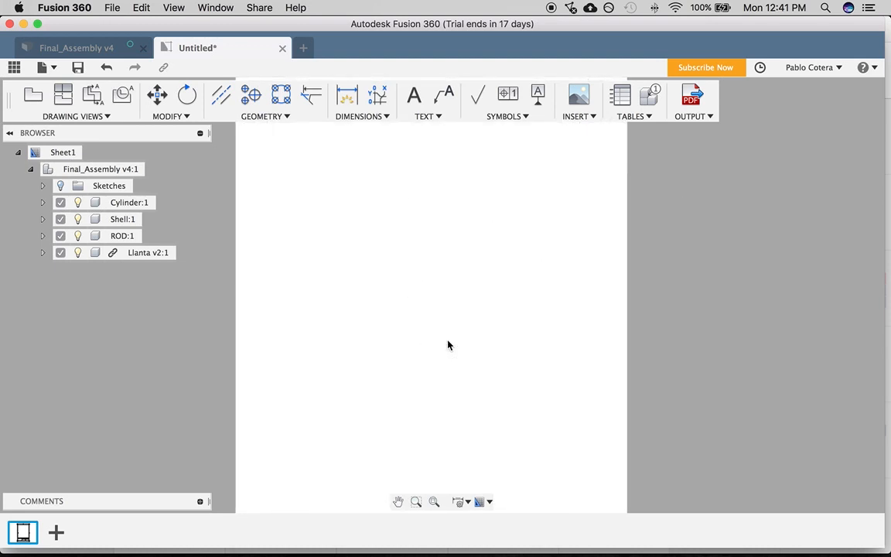
pyautogui.click(356, 117)
pyautogui.click(348, 132)
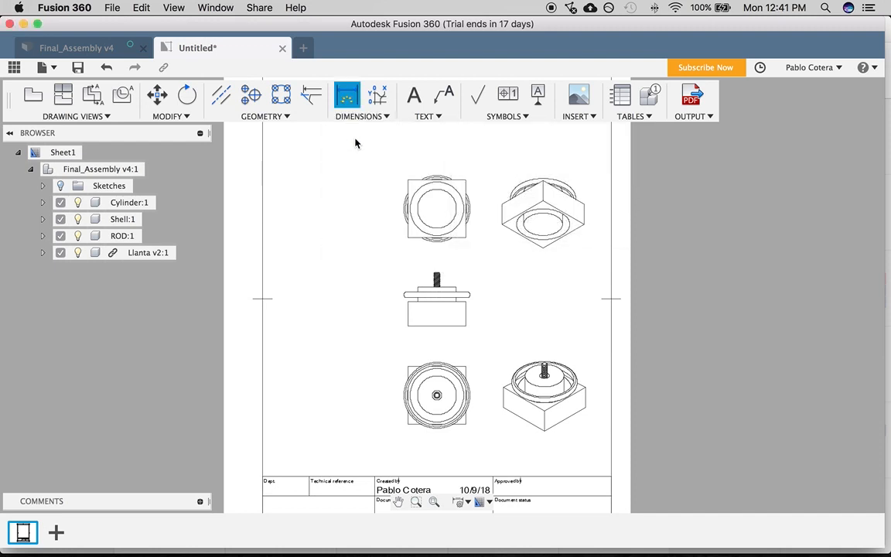
pyautogui.click(433, 326)
pyautogui.click(431, 347)
pyautogui.click(467, 316)
pyautogui.click(485, 317)
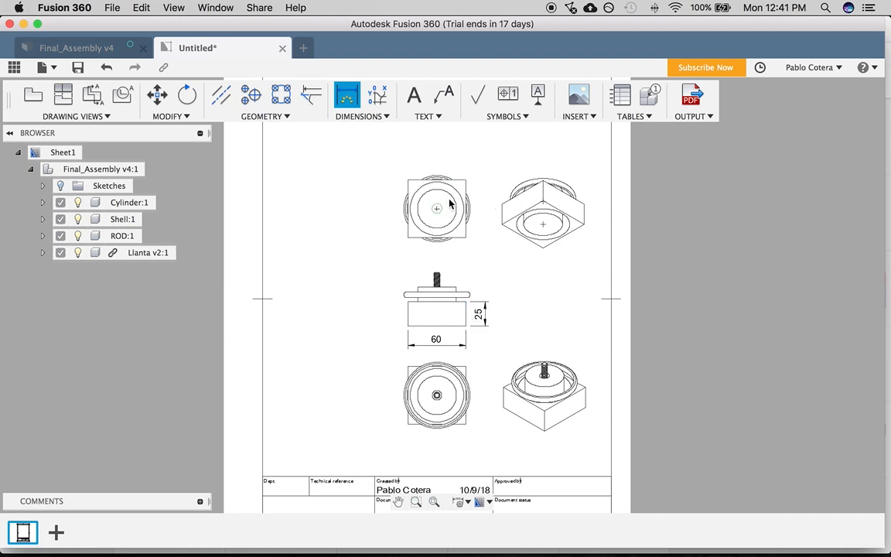
pyautogui.click(485, 167)
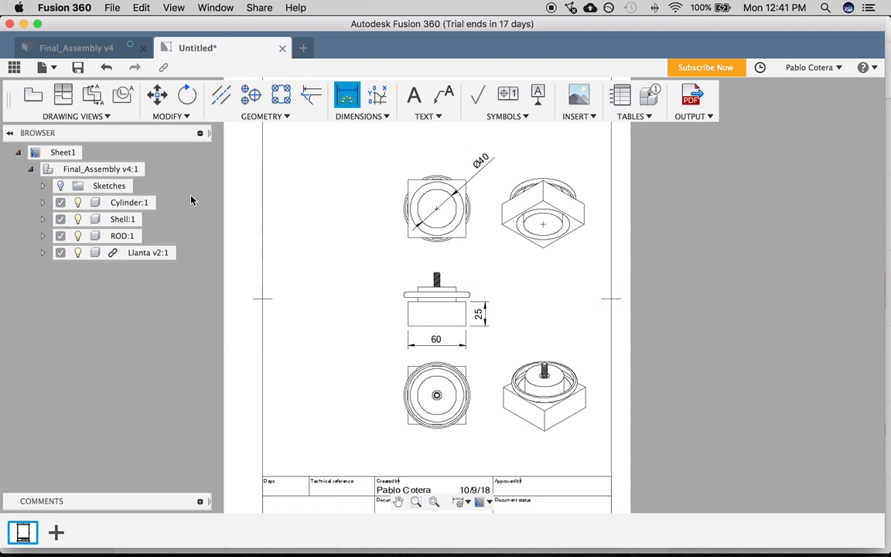
pyautogui.click(98, 117)
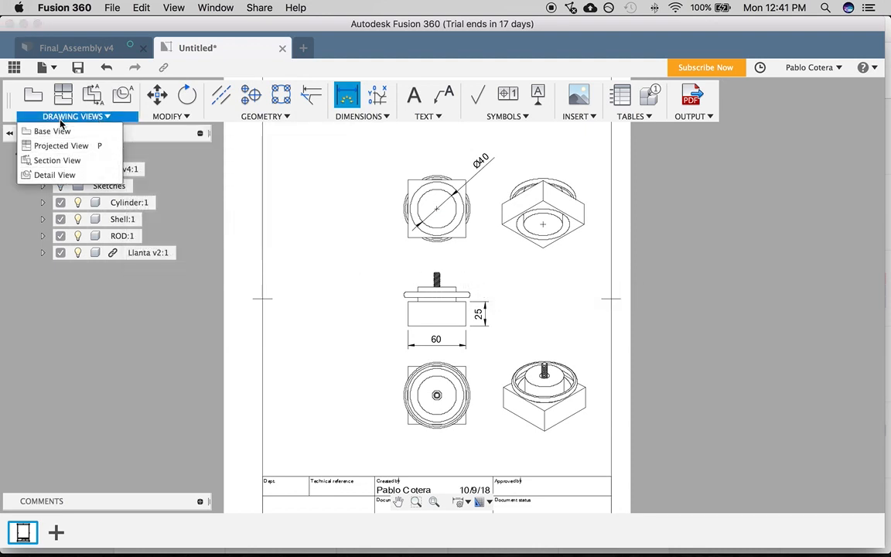
pyautogui.click(341, 259)
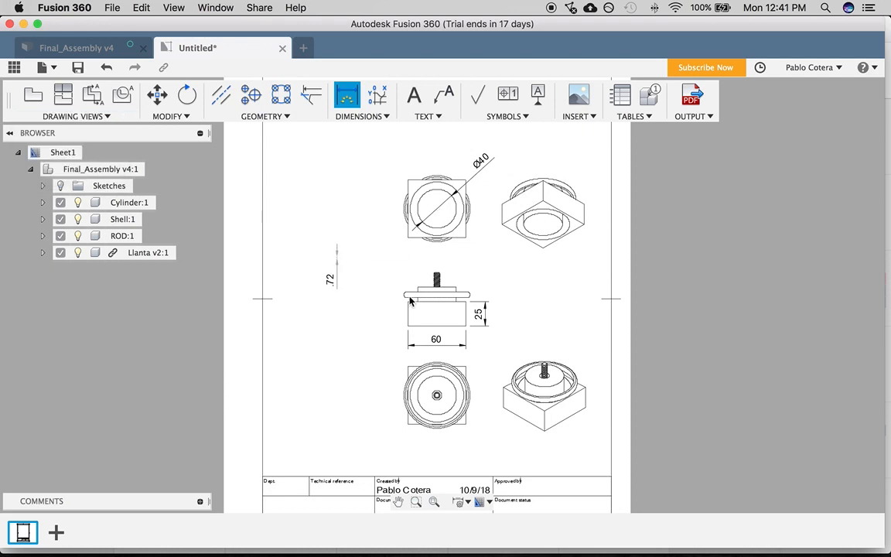
pyautogui.press('Escape')
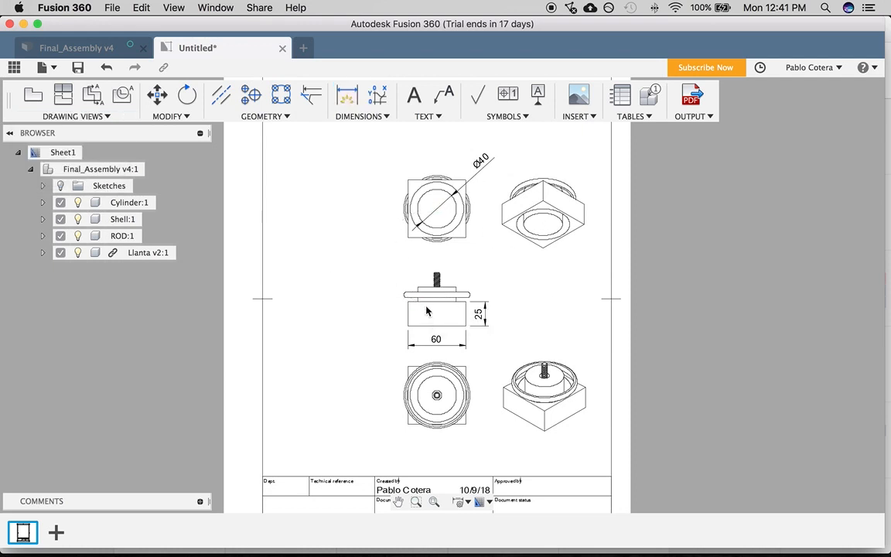
# Step: Export all sheets of the assembly drawing as a PDF named Assembly on the desktop
pyautogui.scroll(-5, 484, 289)
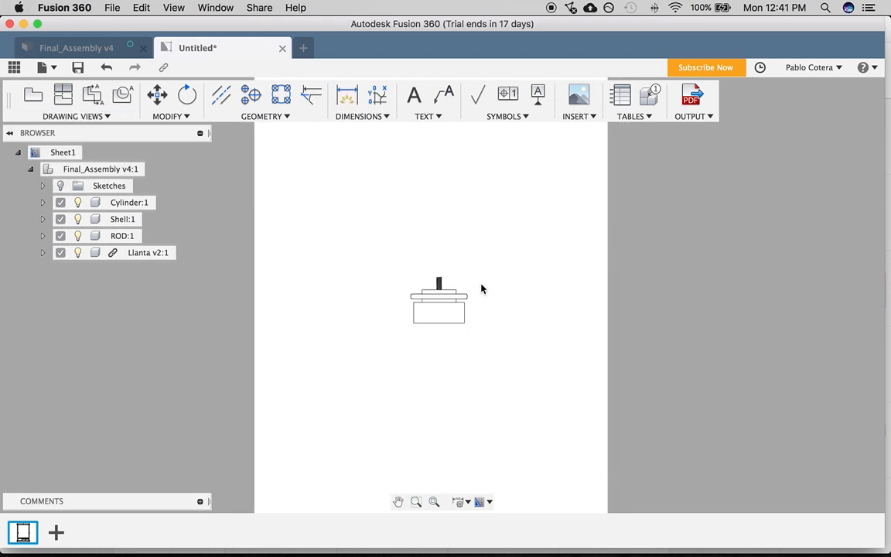
pyautogui.scroll(-2, 481, 289)
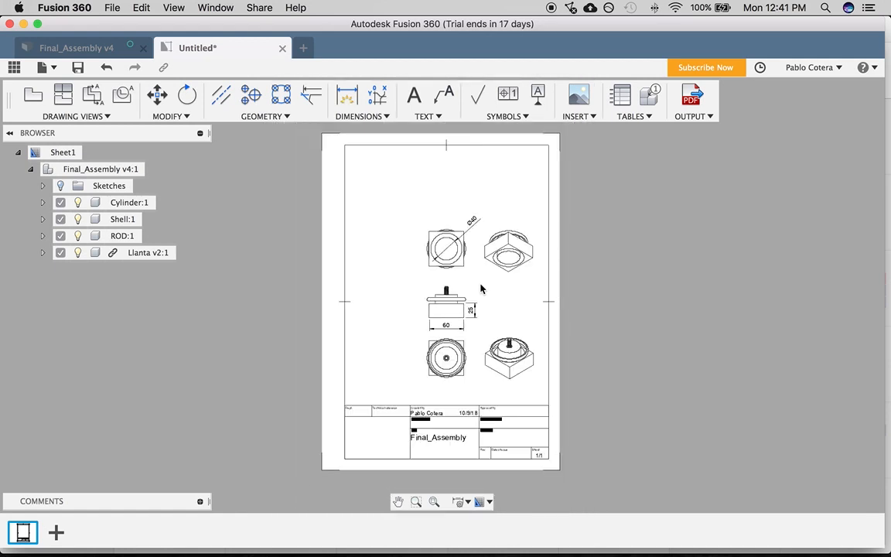
pyautogui.click(692, 109)
pyautogui.click(694, 133)
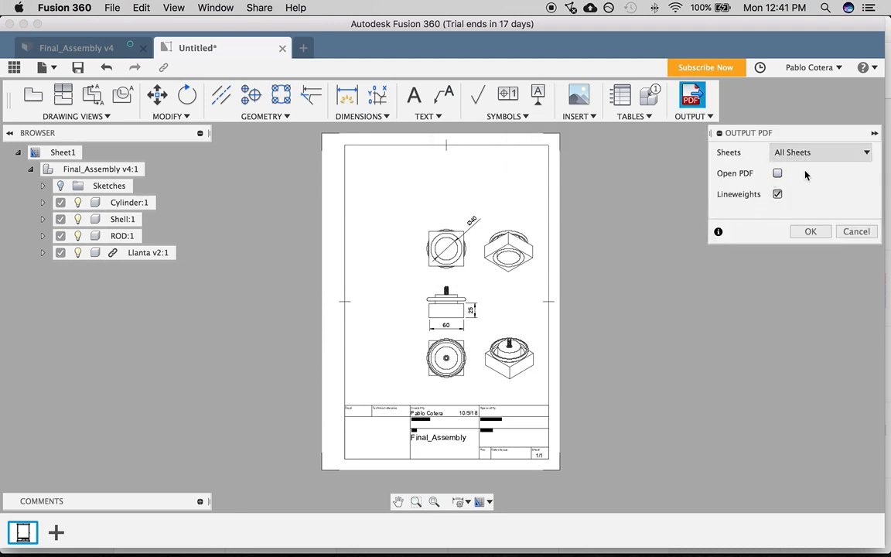
pyautogui.click(810, 231)
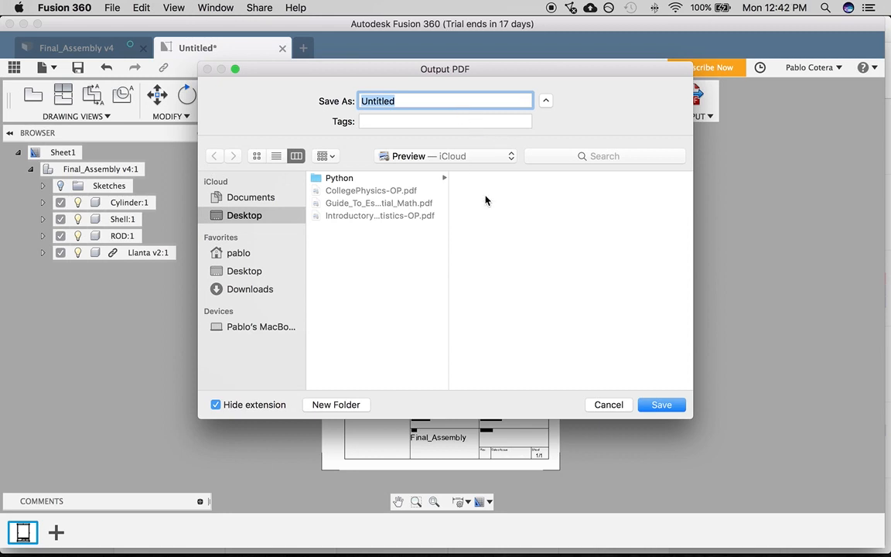
pyautogui.write('Assembly')
pyautogui.click(661, 405)
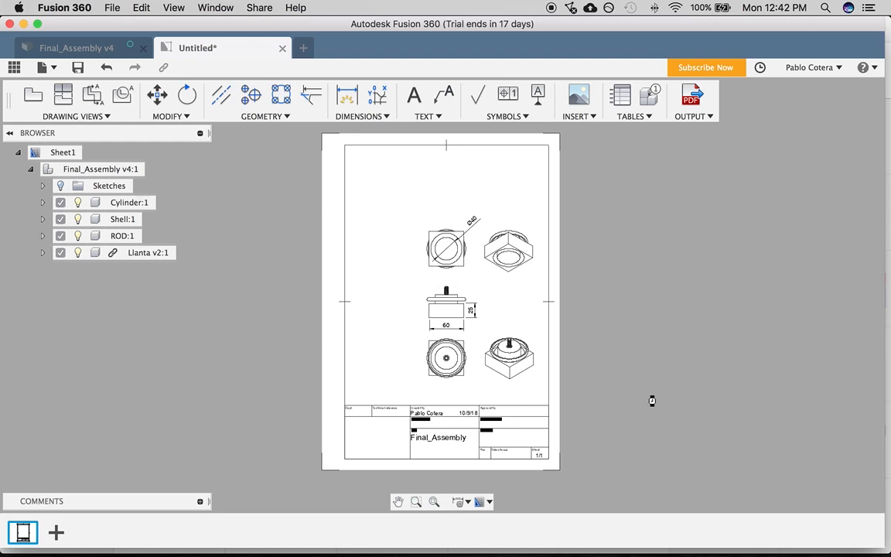
# Step: Preview the exported Assembly.pdf on the desktop, close it and return to Fusion 360
pyautogui.press('F11')
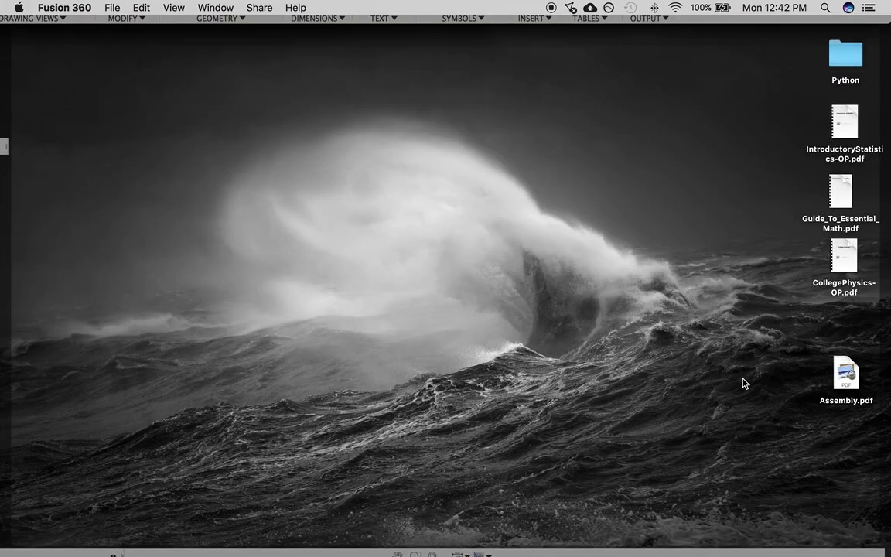
pyautogui.click(844, 375)
pyautogui.press('space')
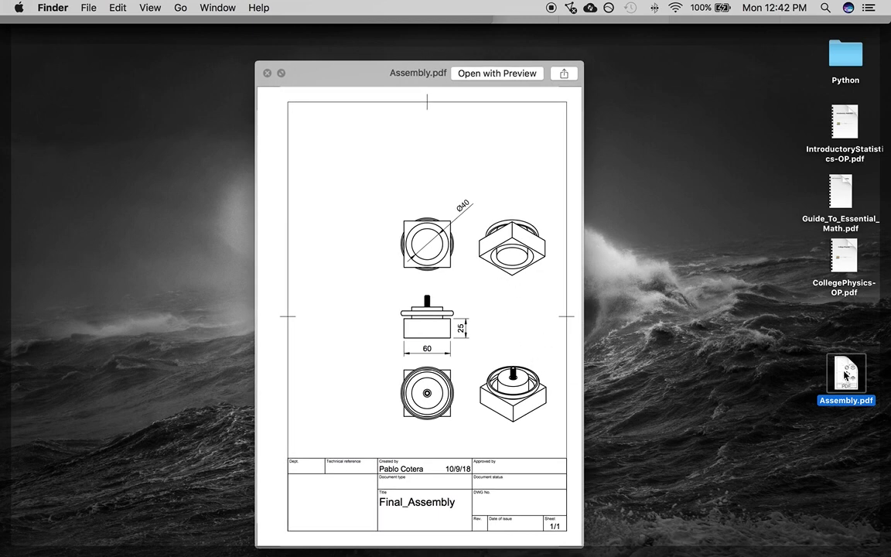
pyautogui.click(267, 74)
pyautogui.click(780, 258)
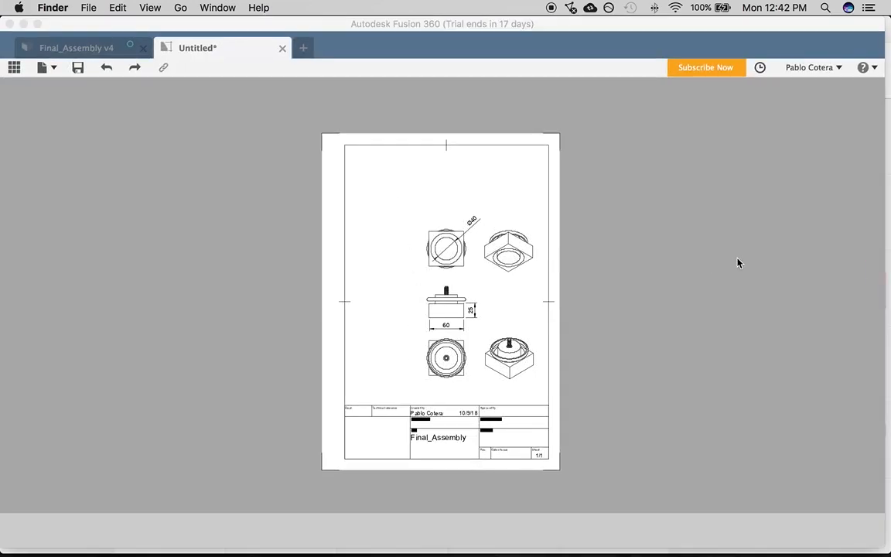
pyautogui.click(736, 263)
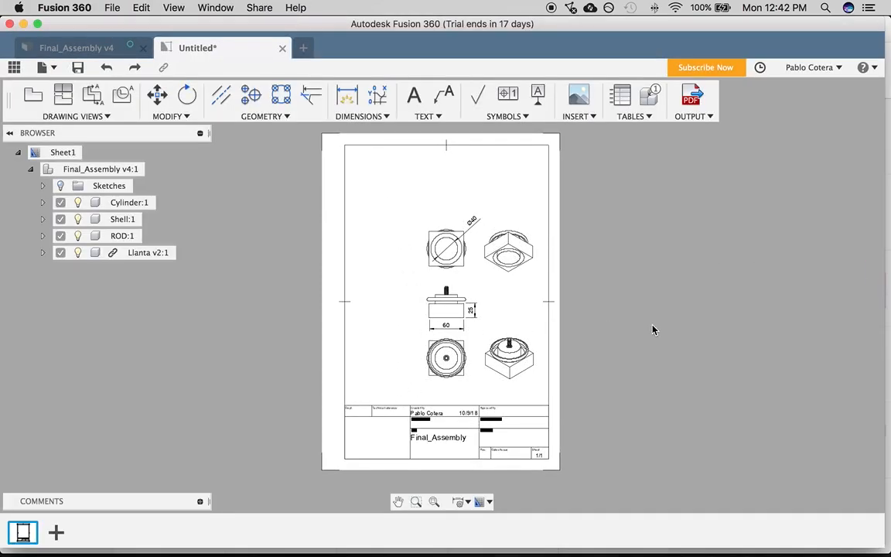
# Step: Create a new drawing from the Final_Assembly design containing only the ROD component, on an A4 (210mm x 297mm) sheet
pyautogui.click(87, 48)
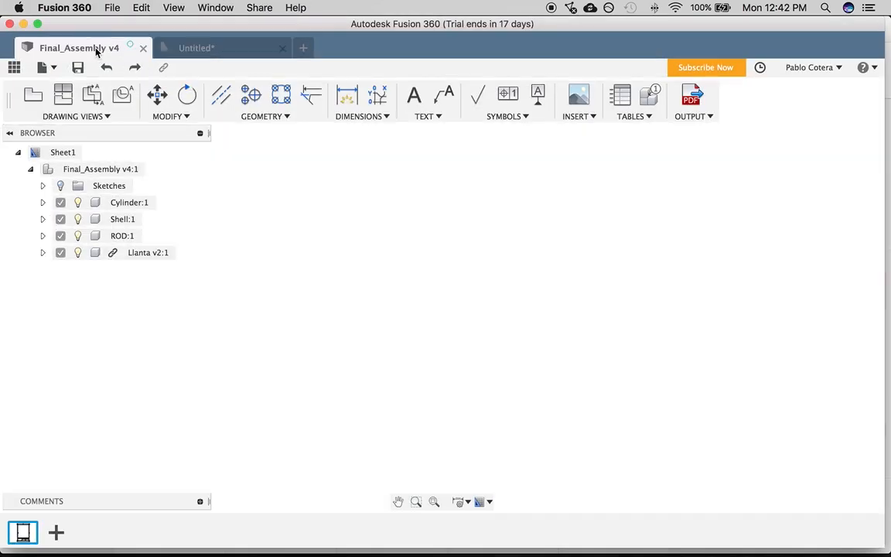
pyautogui.click(48, 100)
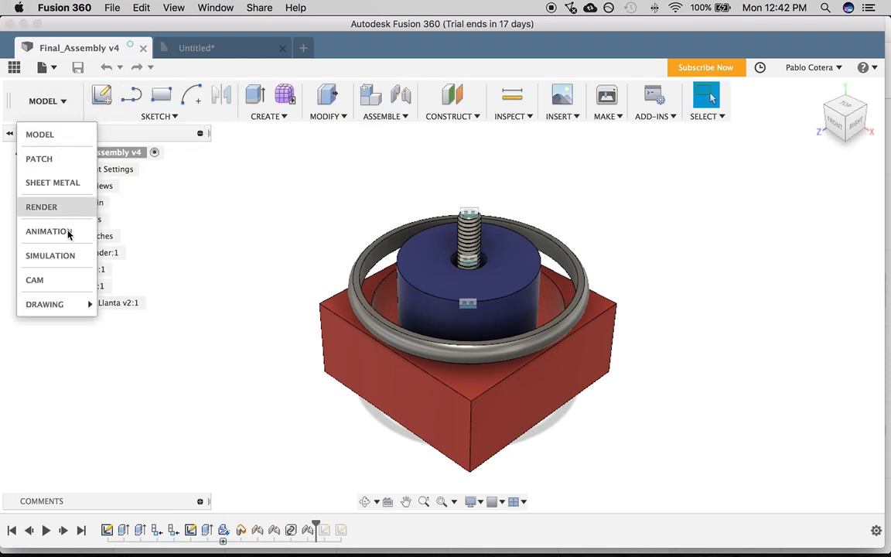
pyautogui.moveTo(67, 304)
pyautogui.click(127, 303)
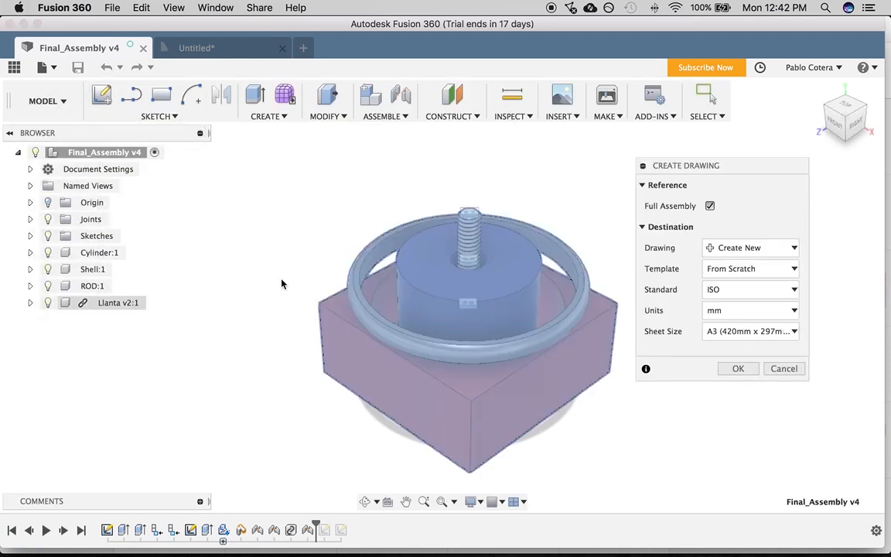
pyautogui.click(710, 206)
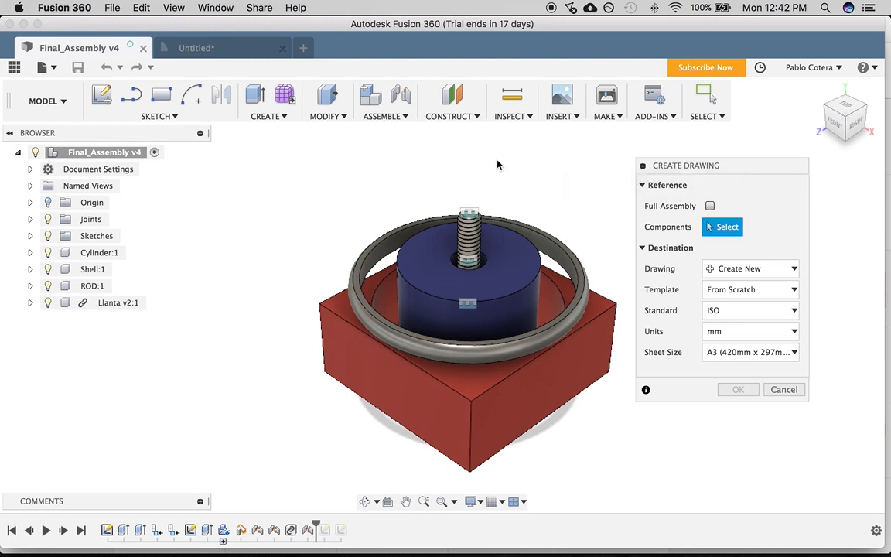
pyautogui.click(473, 235)
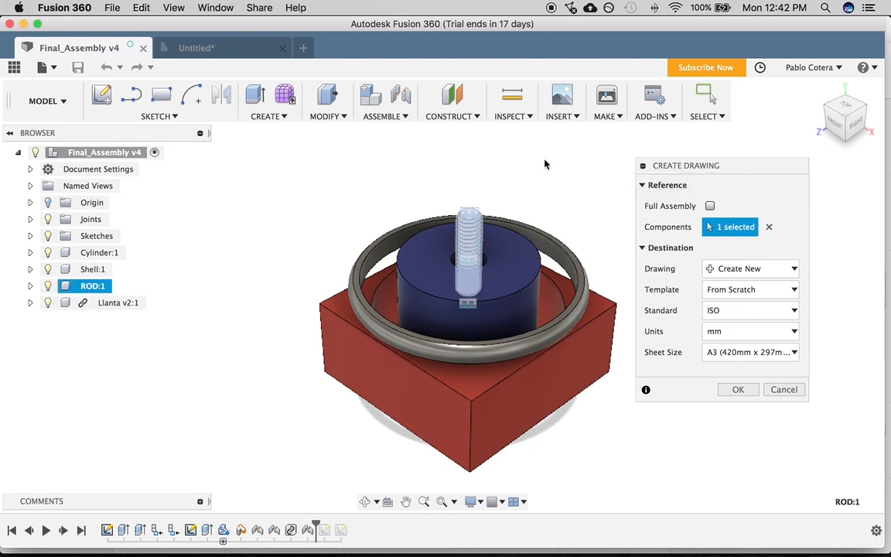
pyautogui.click(748, 351)
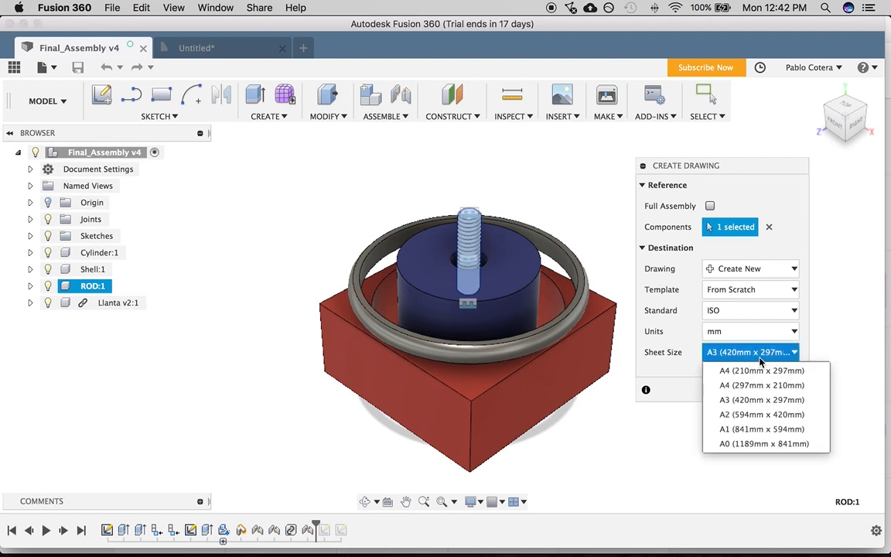
pyautogui.click(738, 370)
pyautogui.click(739, 389)
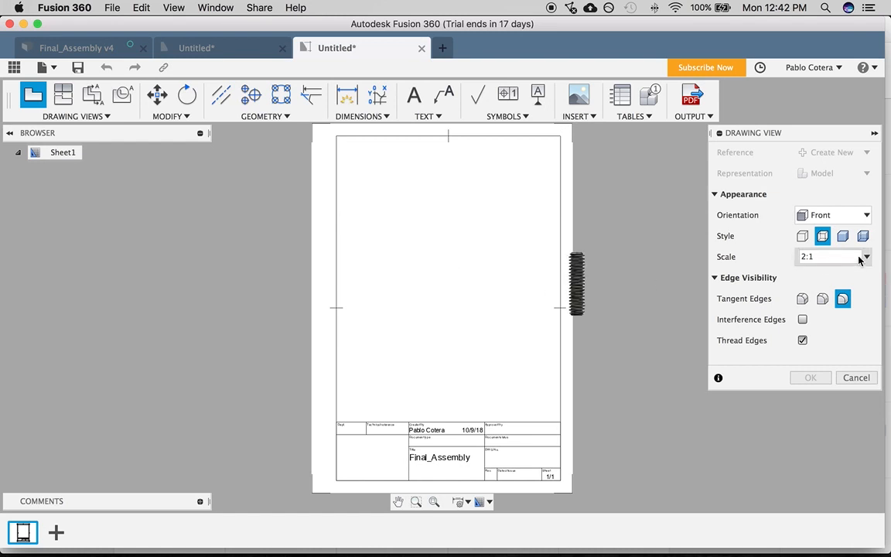
# Step: Place the rod's front base view in the middle of the sheet at a scale of 4:1
pyautogui.click(867, 258)
pyautogui.click(820, 109)
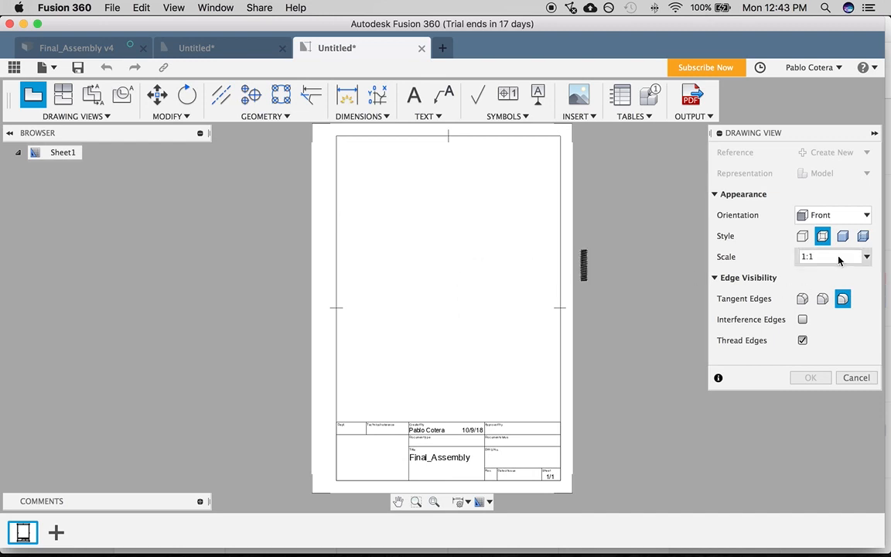
pyautogui.click(865, 257)
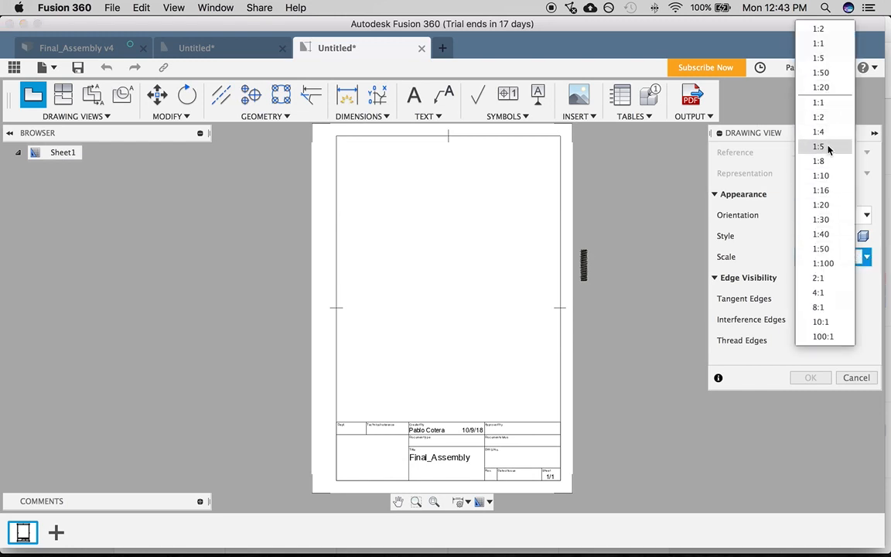
pyautogui.click(825, 293)
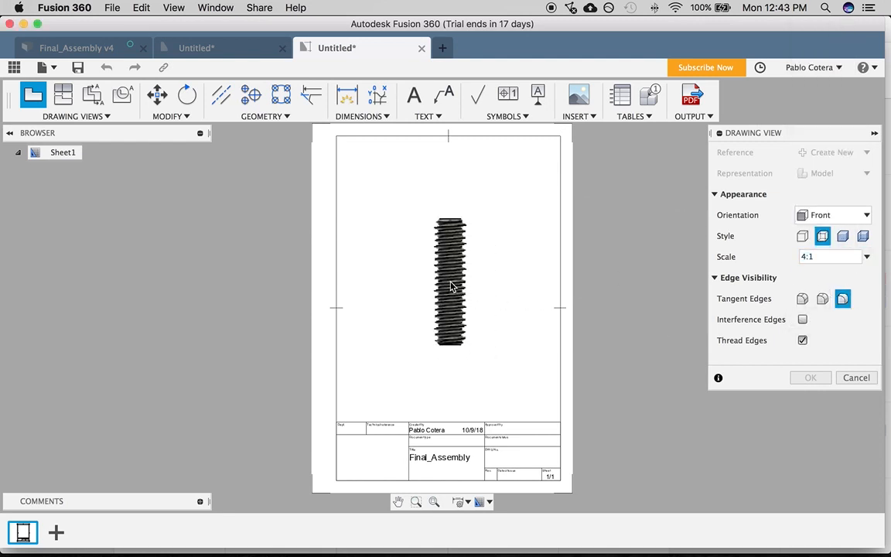
pyautogui.click(448, 328)
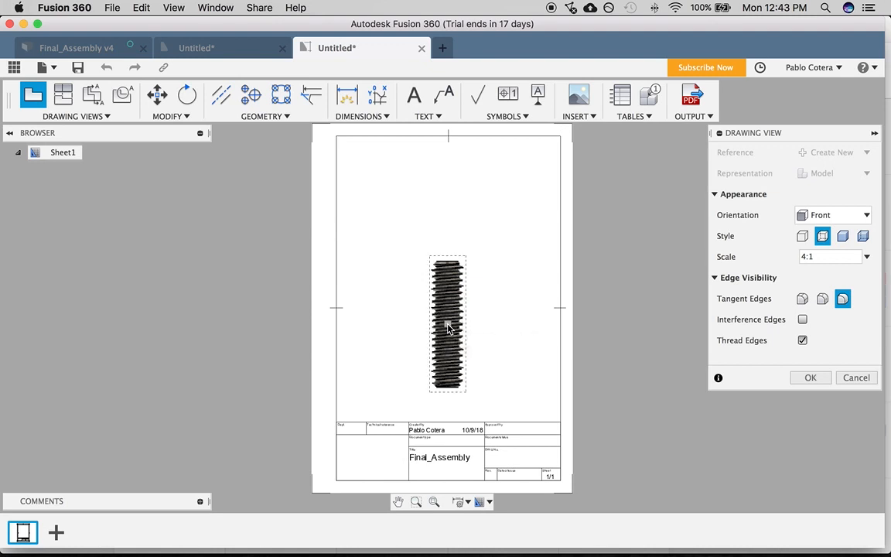
pyautogui.click(805, 379)
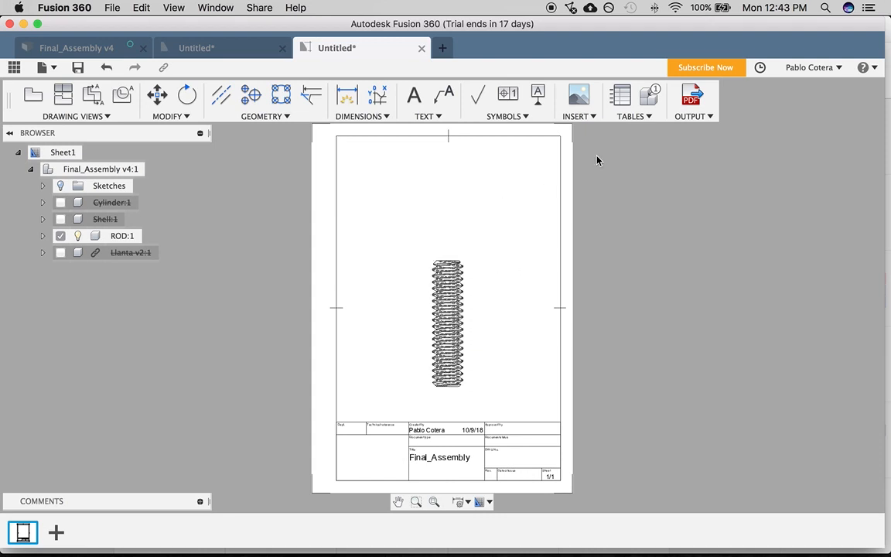
pyautogui.click(382, 120)
pyautogui.click(361, 131)
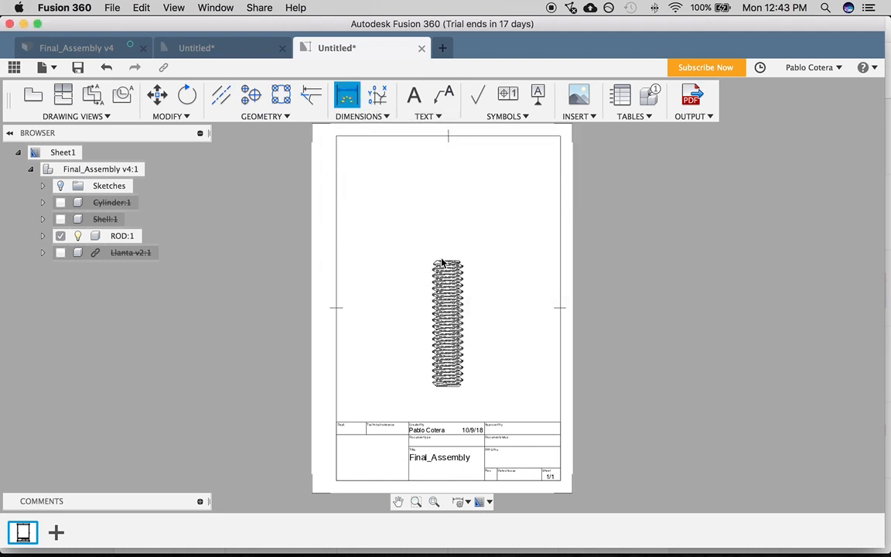
pyautogui.click(365, 116)
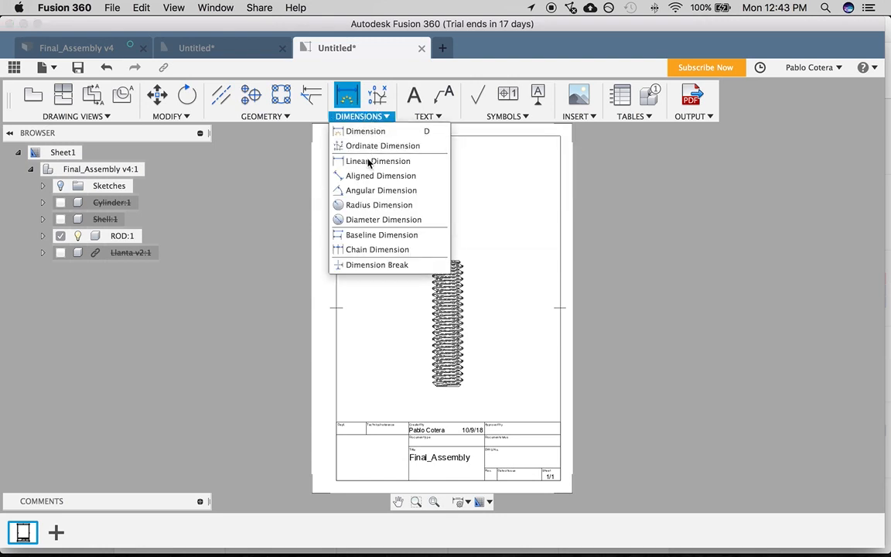
pyautogui.click(368, 162)
pyautogui.scroll(1, 450, 270)
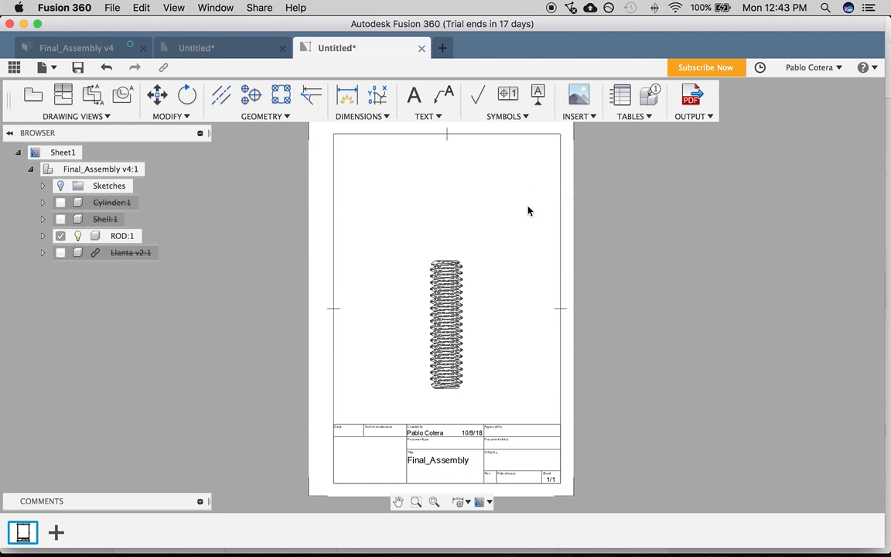
# Step: Export all sheets of the rod drawing as a PDF named Rod on the desktop
pyautogui.click(694, 115)
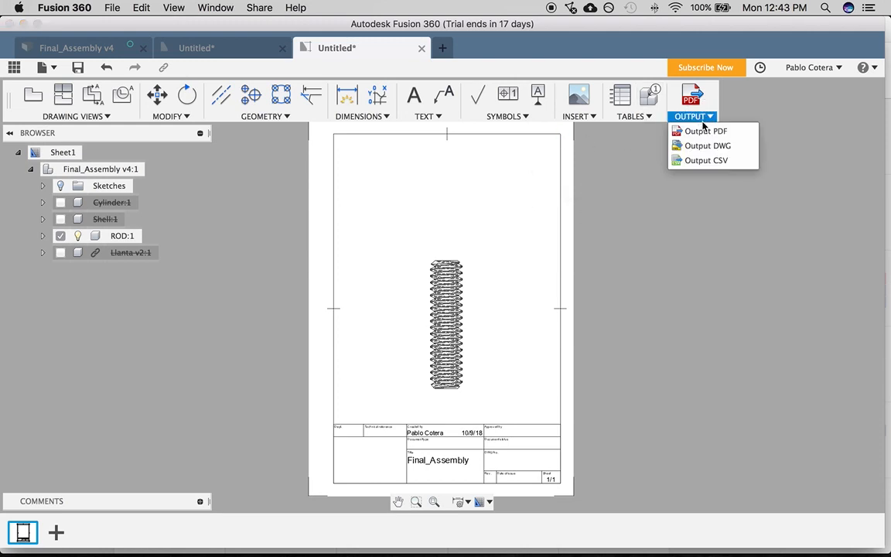
pyautogui.click(705, 129)
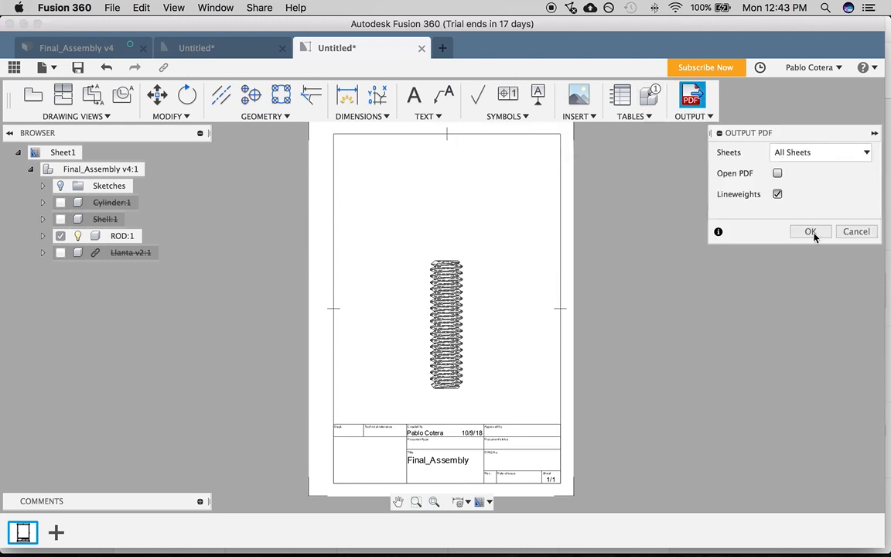
pyautogui.click(811, 232)
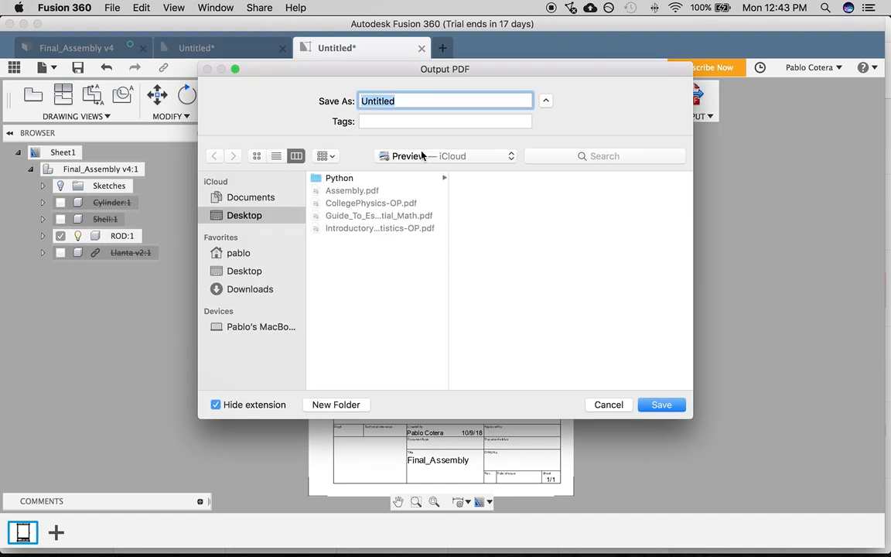
pyautogui.write('Rod')
pyautogui.click(659, 404)
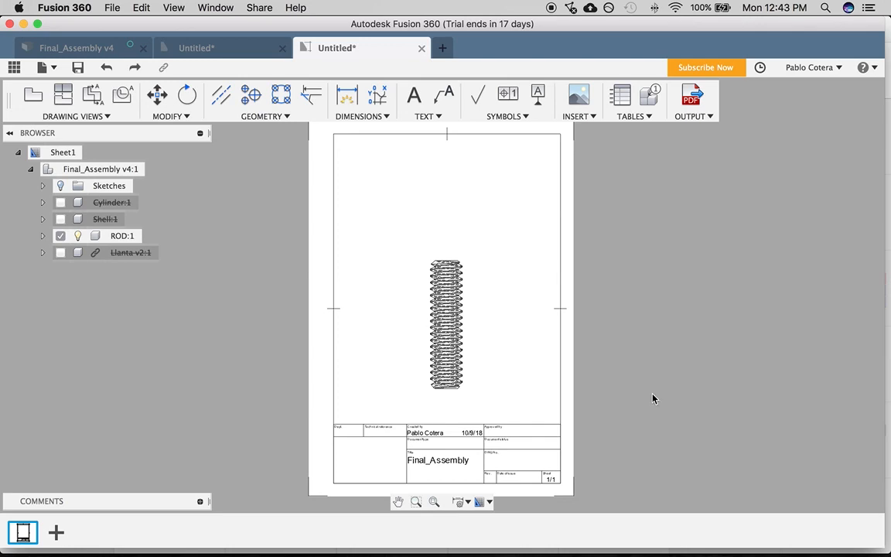
# Step: Preview the exported Rod.pdf on the desktop, close it and return to Fusion 360
pyautogui.press('F11')
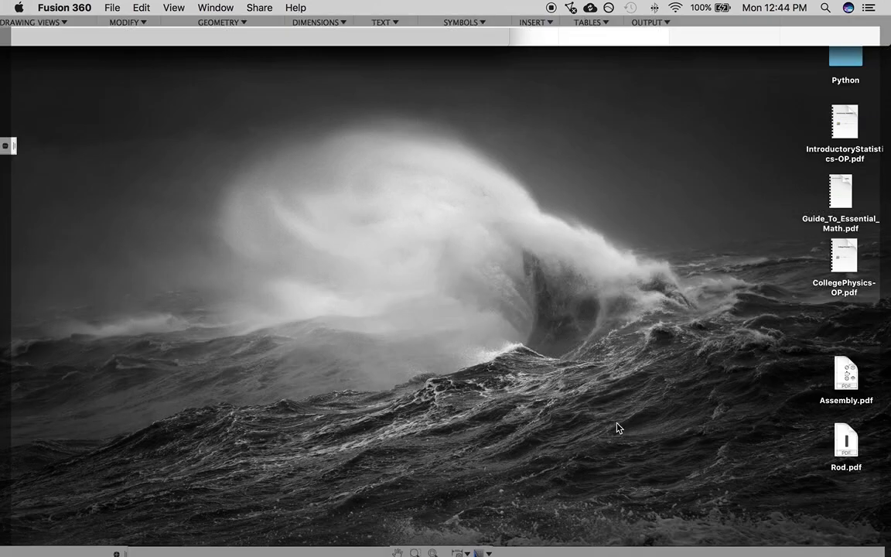
pyautogui.click(847, 439)
pyautogui.press('space')
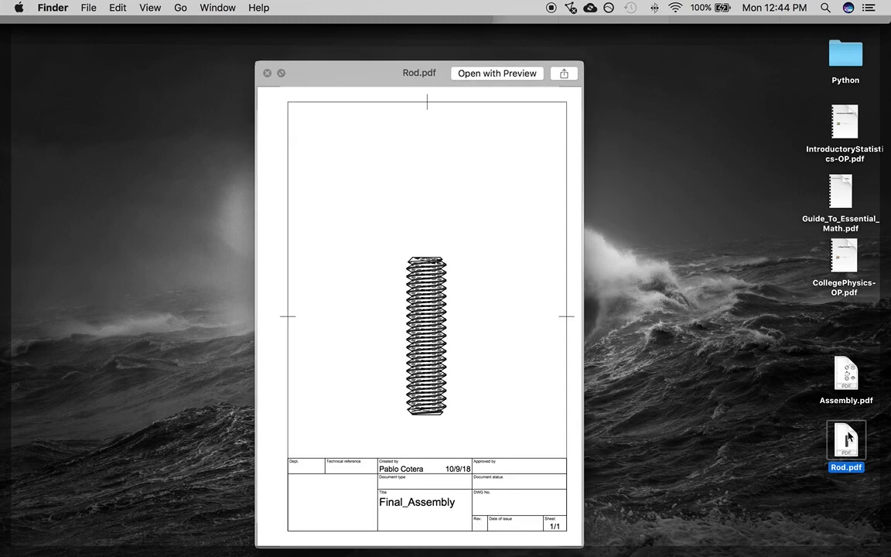
pyautogui.press('space')
pyautogui.press('F11')
# Step: Add an editable title block named ISO_TITLEBLOCK 1 to the rod drawing, based on the default ISO_TITLEBLOCK
pyautogui.click(418, 466)
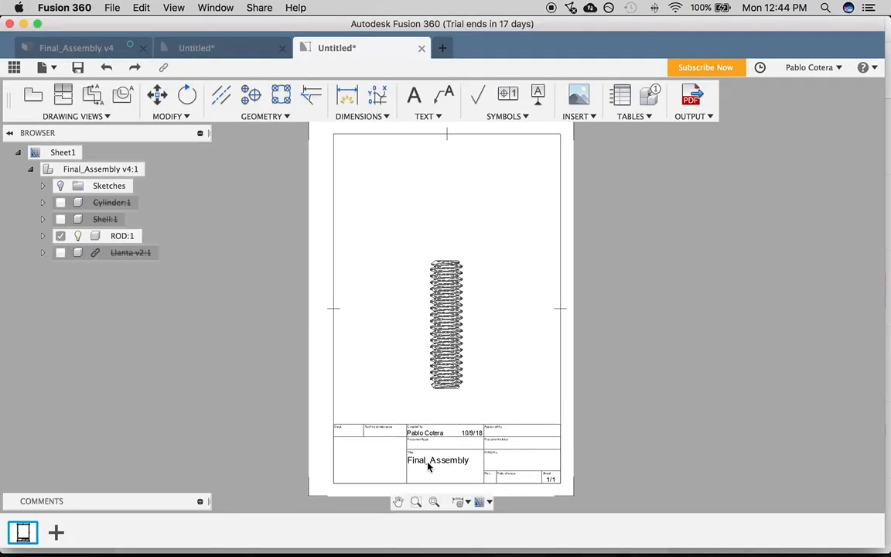
pyautogui.doubleClick(423, 464)
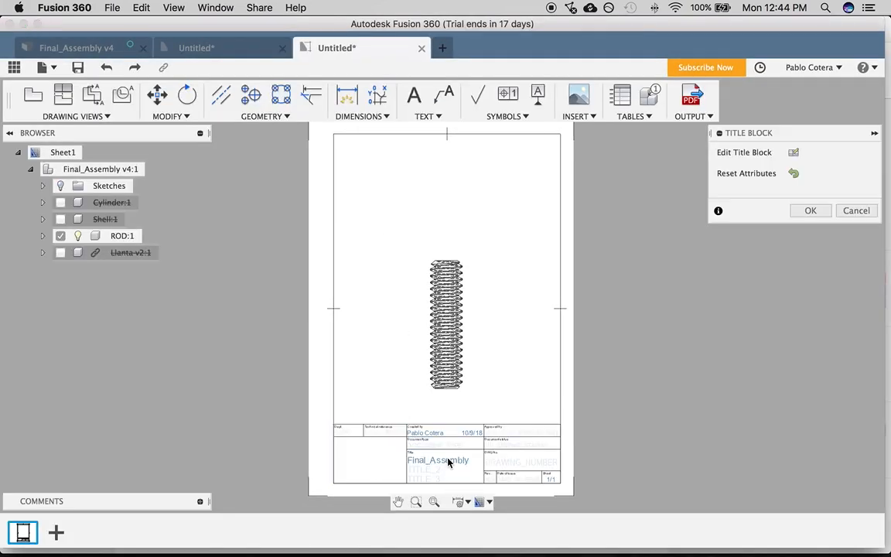
pyautogui.click(448, 461)
pyautogui.click(793, 152)
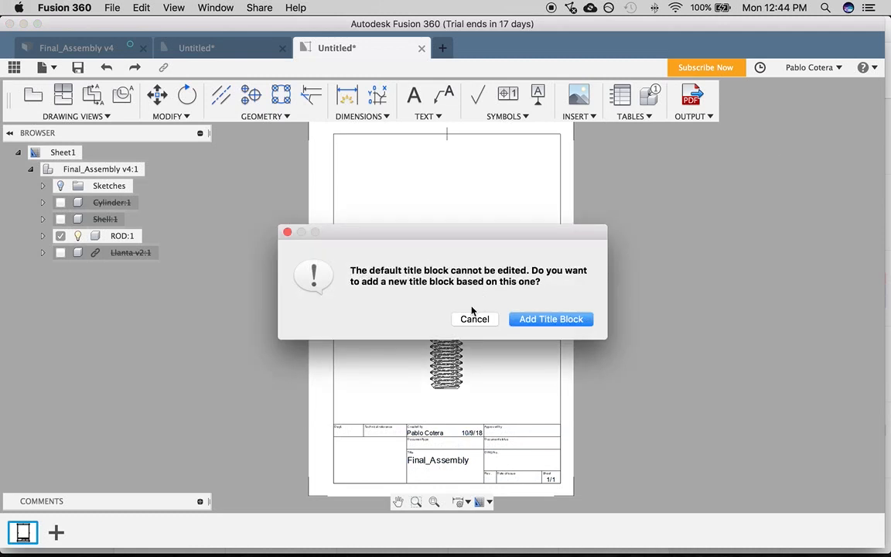
pyautogui.click(521, 319)
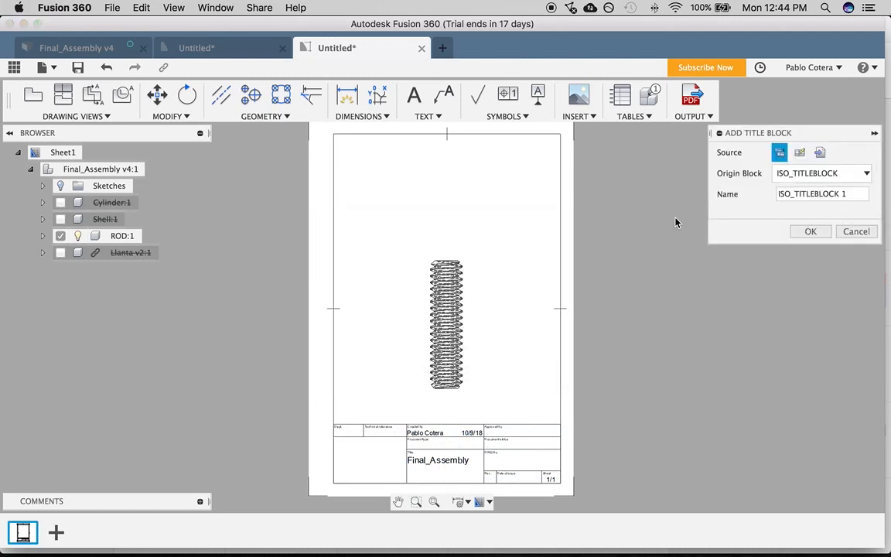
pyautogui.click(809, 231)
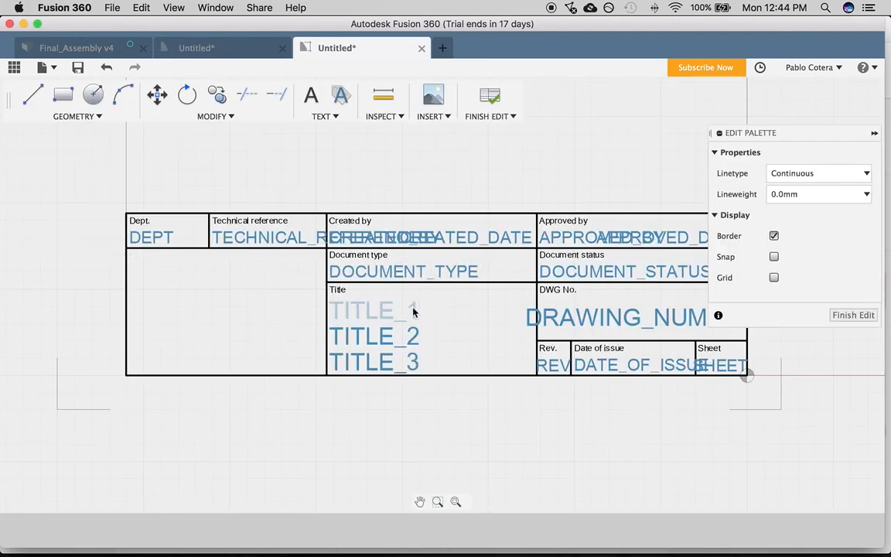
# Step: Finish editing the custom title block and return to the rod drawing sheet
pyautogui.click(852, 315)
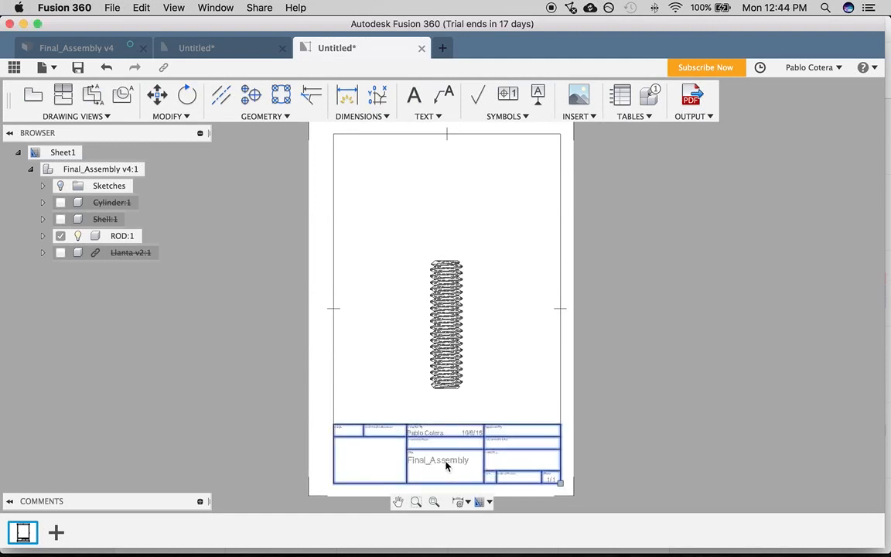
pyautogui.rightClick(439, 464)
pyautogui.press('Escape')
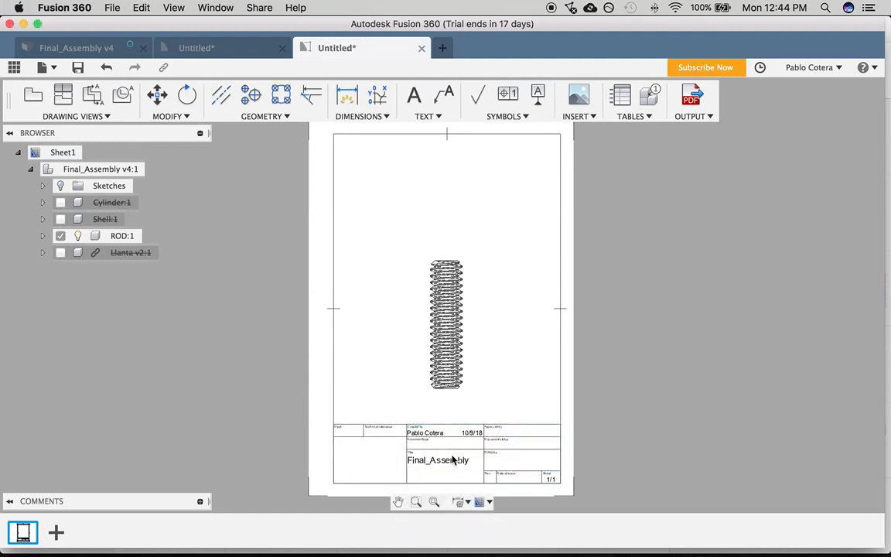
pyautogui.click(492, 433)
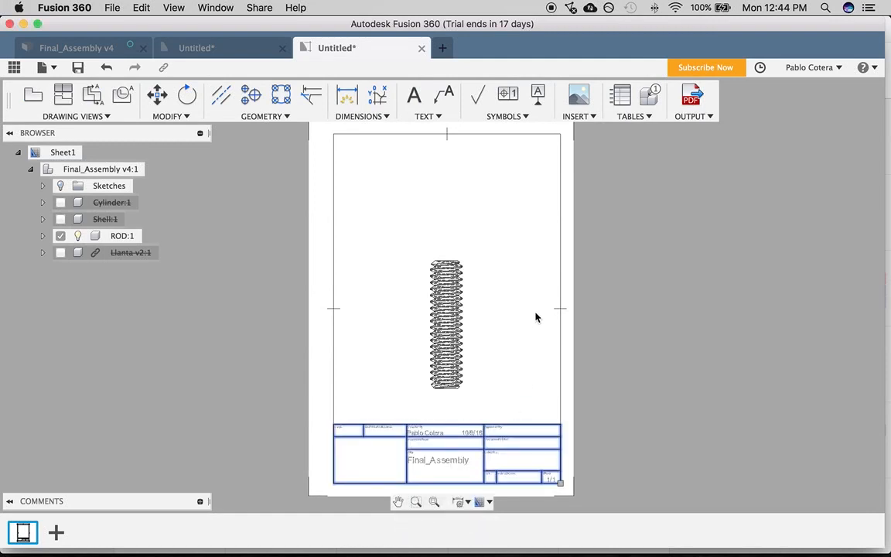
pyautogui.press('Escape')
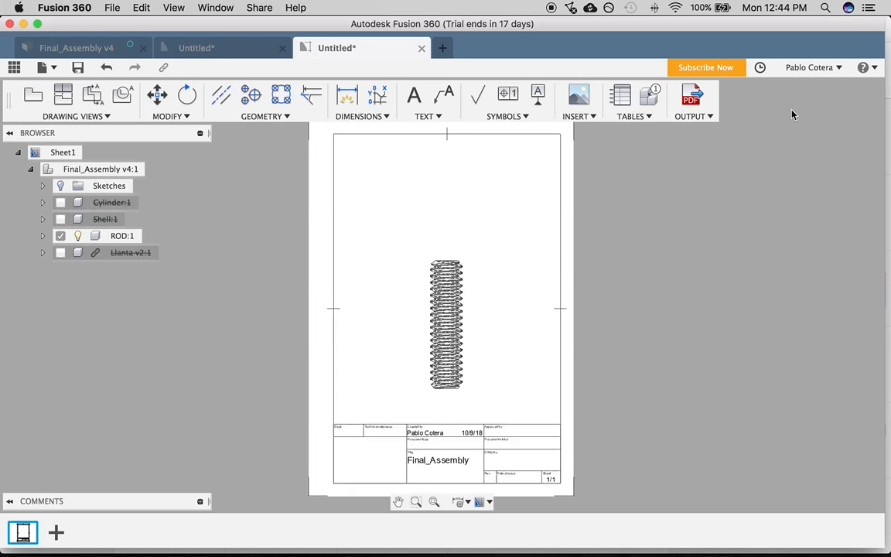
# Step: Create a new A4 ISO drawing in mm from the Final_Assembly animation Storyboard1
pyautogui.click(79, 46)
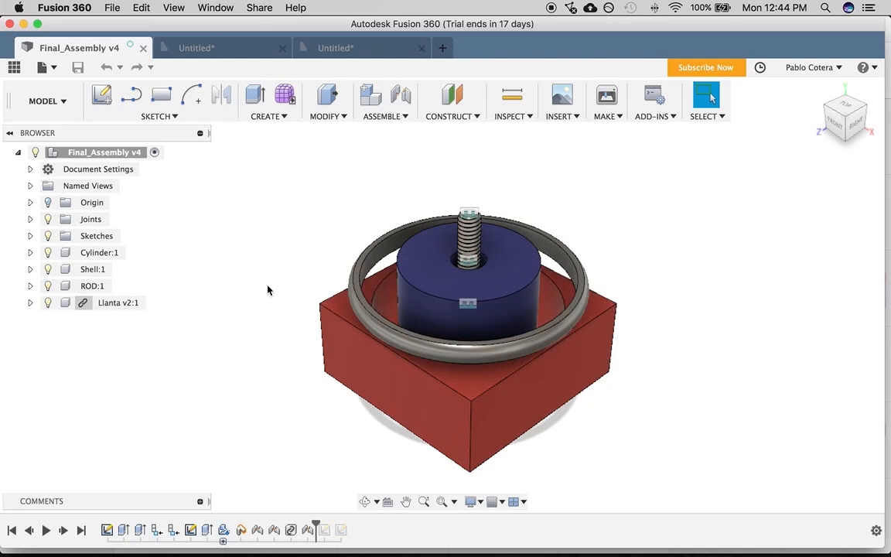
pyautogui.click(56, 100)
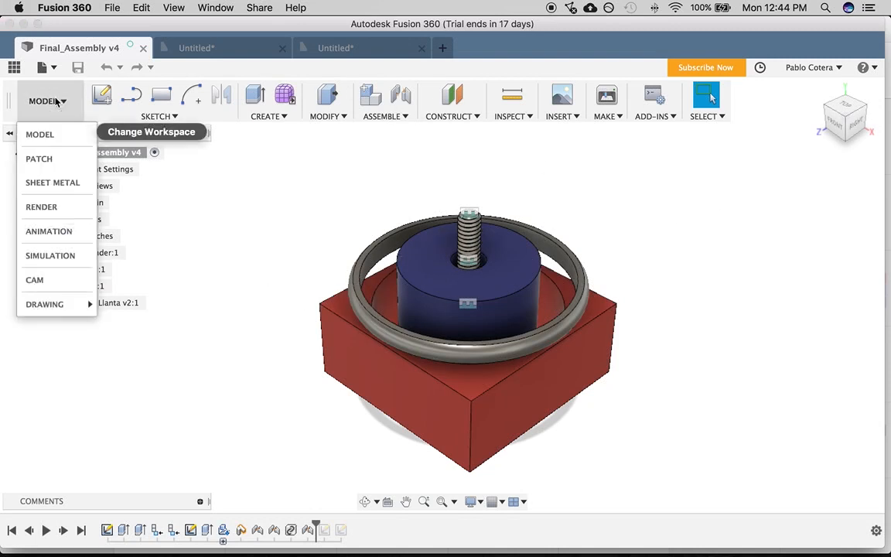
pyautogui.moveTo(58, 308)
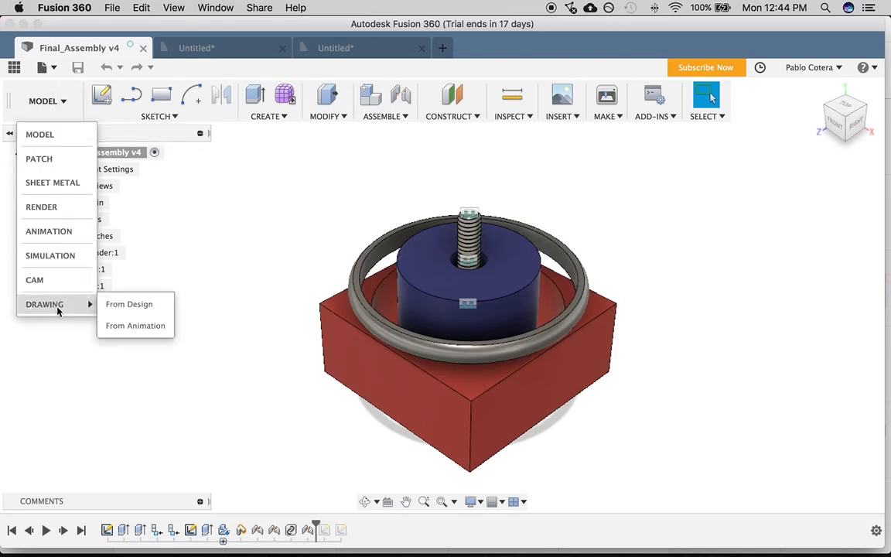
pyautogui.click(150, 327)
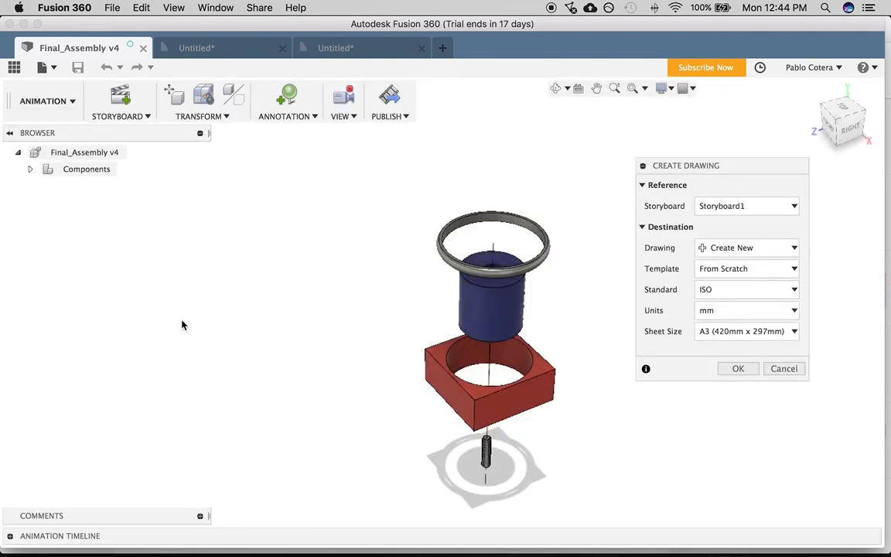
pyautogui.click(742, 334)
pyautogui.click(740, 351)
pyautogui.click(738, 369)
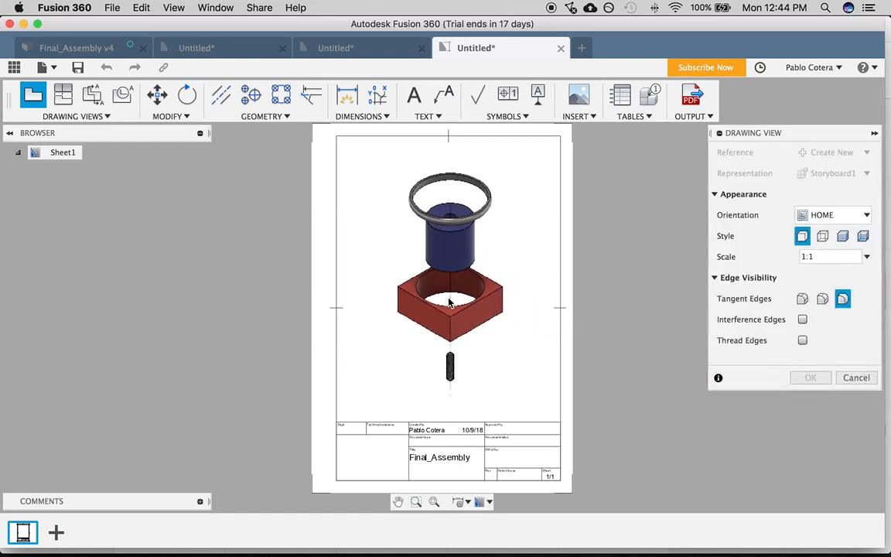
# Step: Place the exploded assembly's HOME view in the middle of the sheet at 1:1, shaded with hidden edges
pyautogui.click(448, 303)
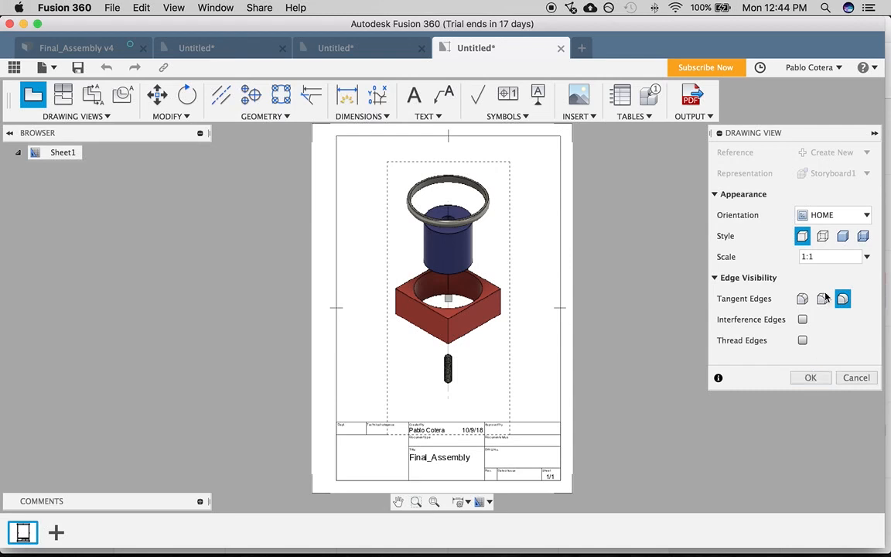
pyautogui.click(862, 236)
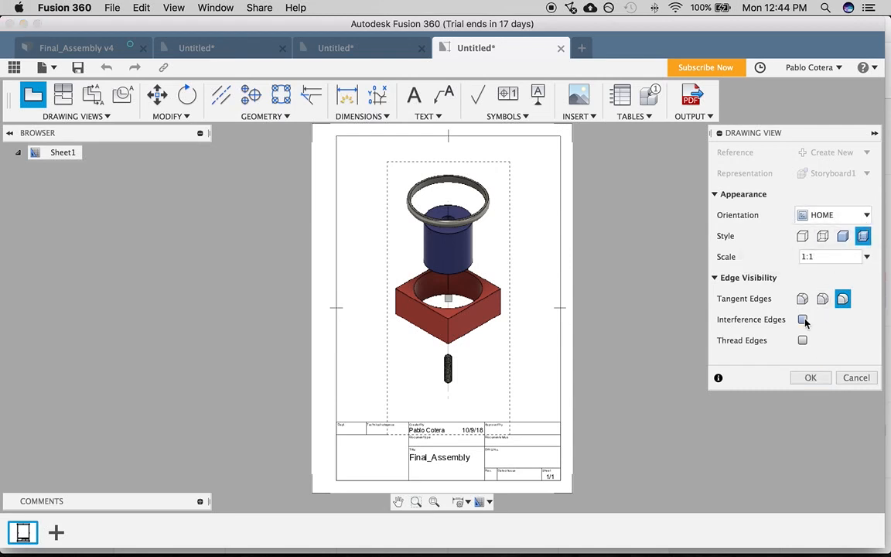
pyautogui.click(804, 380)
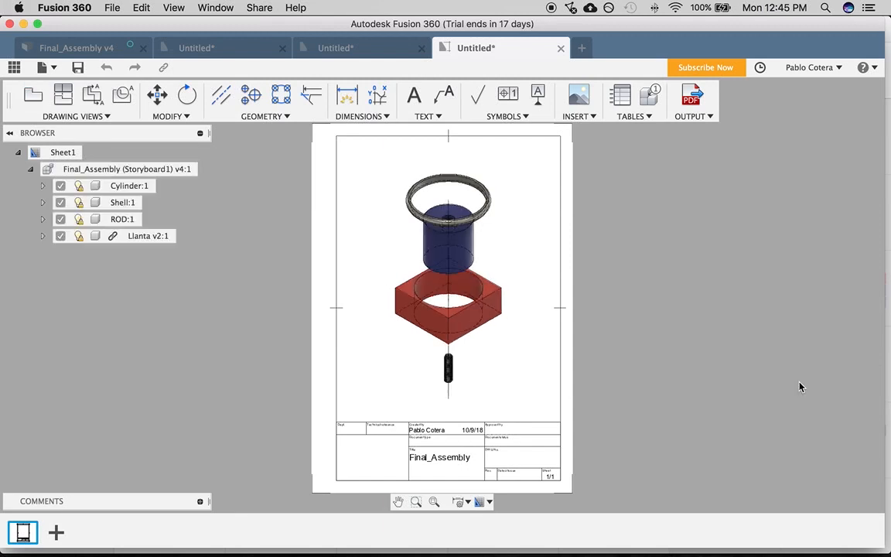
# Step: Export all sheets of the exploded-view drawing as a PDF named Exploded on the desktop
pyautogui.click(693, 116)
pyautogui.click(693, 133)
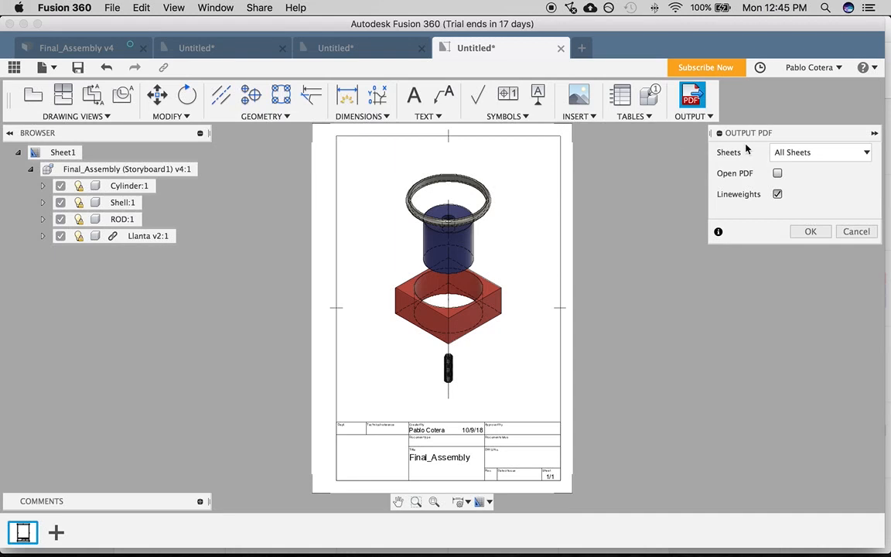
pyautogui.click(801, 230)
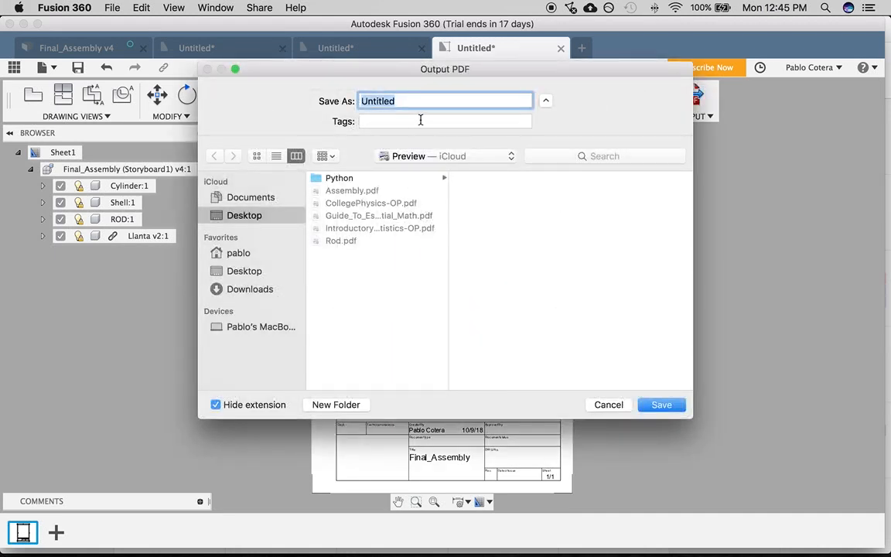
pyautogui.write('Exploded')
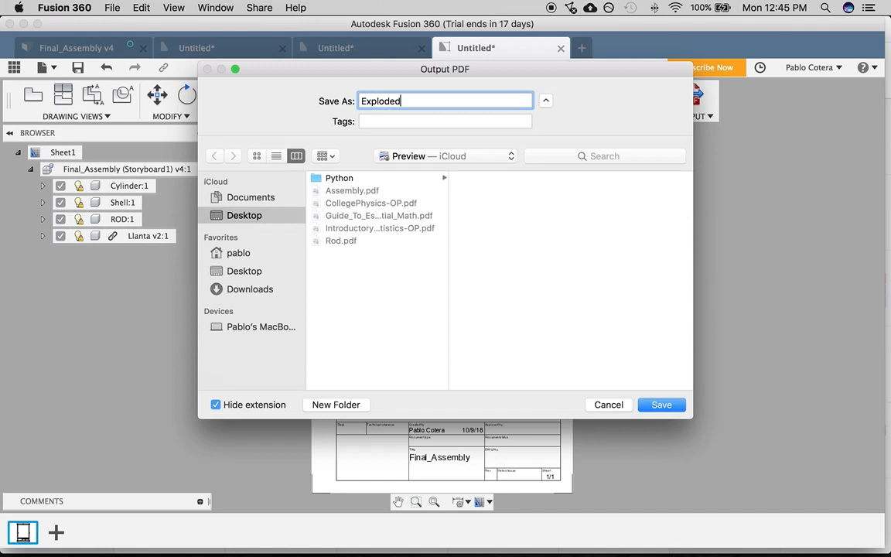
pyautogui.click(659, 404)
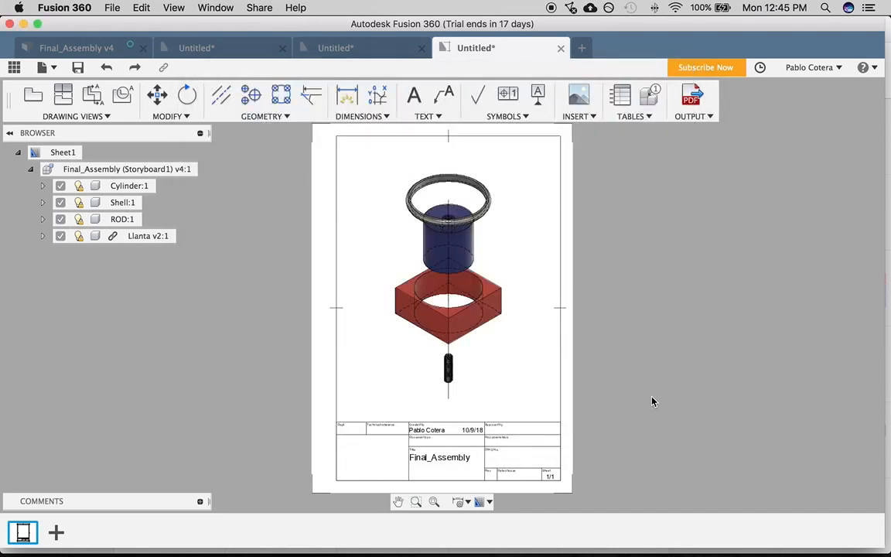
# Step: Preview the exported Exploded.pdf on the desktop and close the preview
pyautogui.press('F11')
pyautogui.click(771, 385)
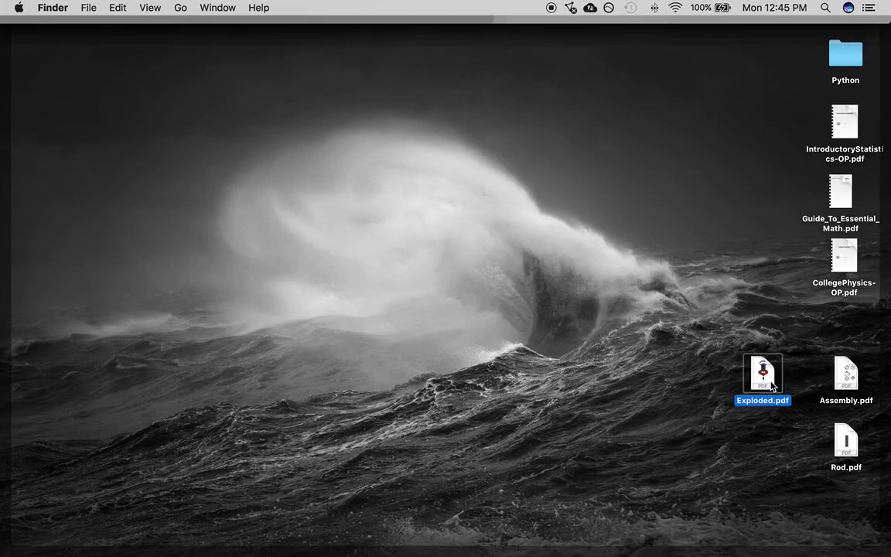
pyautogui.press('space')
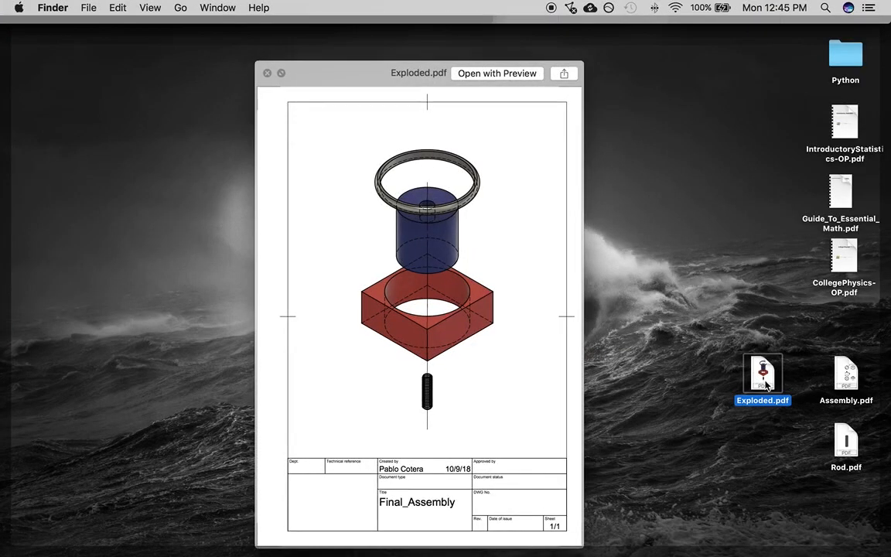
pyautogui.press('space')
pyautogui.click(713, 372)
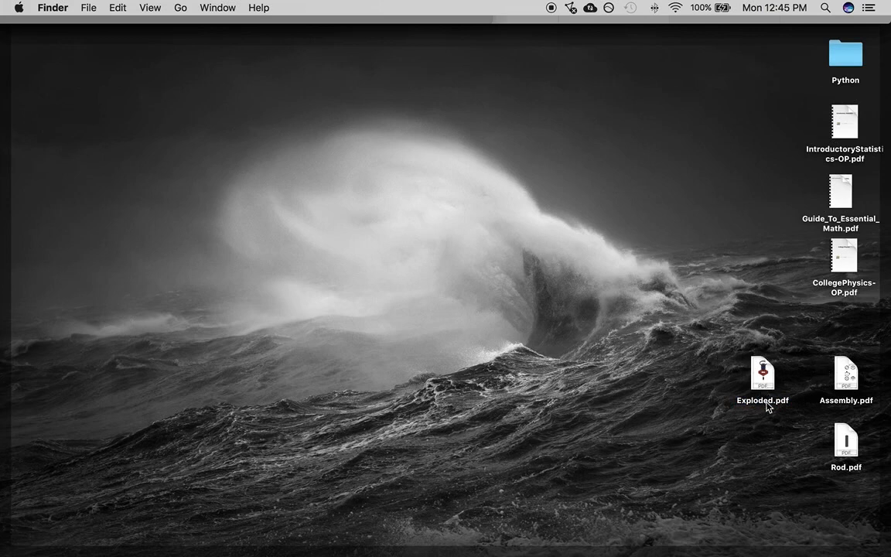
# Step: Open Exploded.pdf in Preview, reposition and enlarge its window, and show the page thumbnails
pyautogui.doubleClick(767, 379)
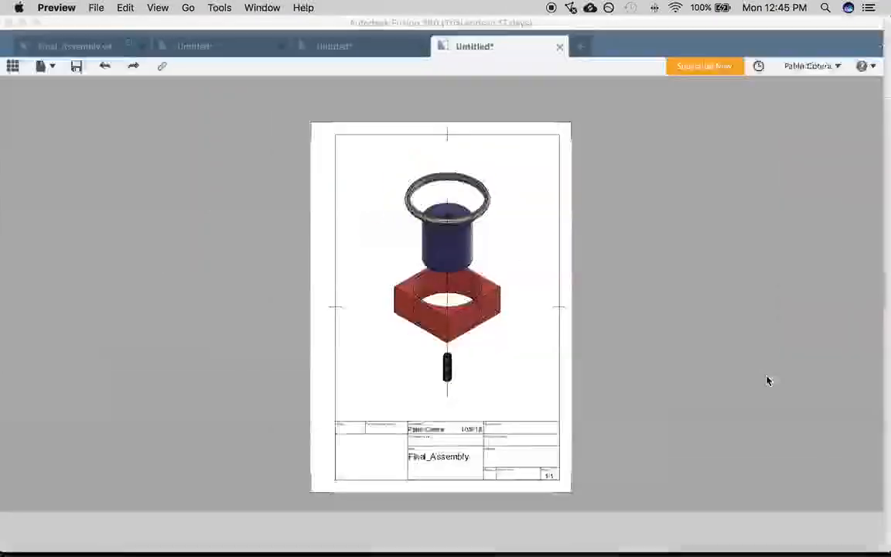
pyautogui.moveTo(327, 41); pyautogui.dragTo(381, 39)
pyautogui.moveTo(728, 527); pyautogui.dragTo(890, 554)
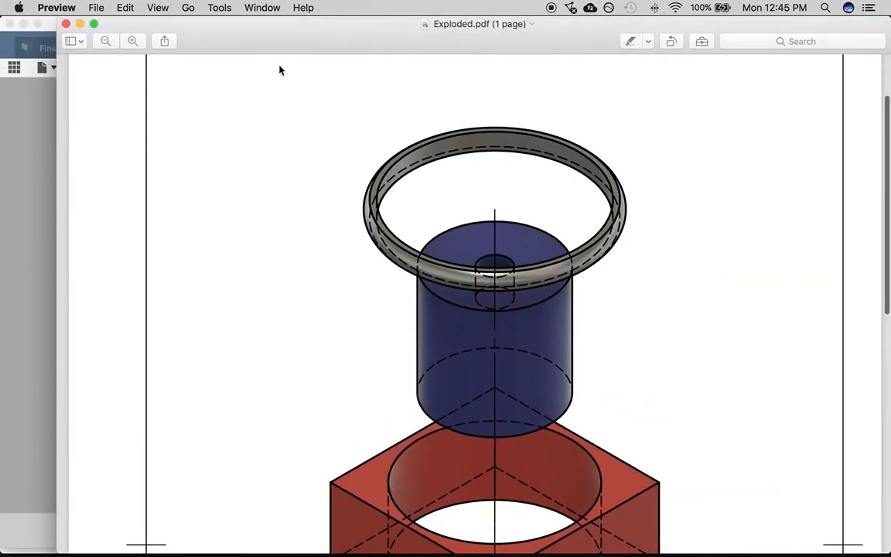
pyautogui.moveTo(256, 33); pyautogui.dragTo(215, 26)
pyautogui.click(34, 41)
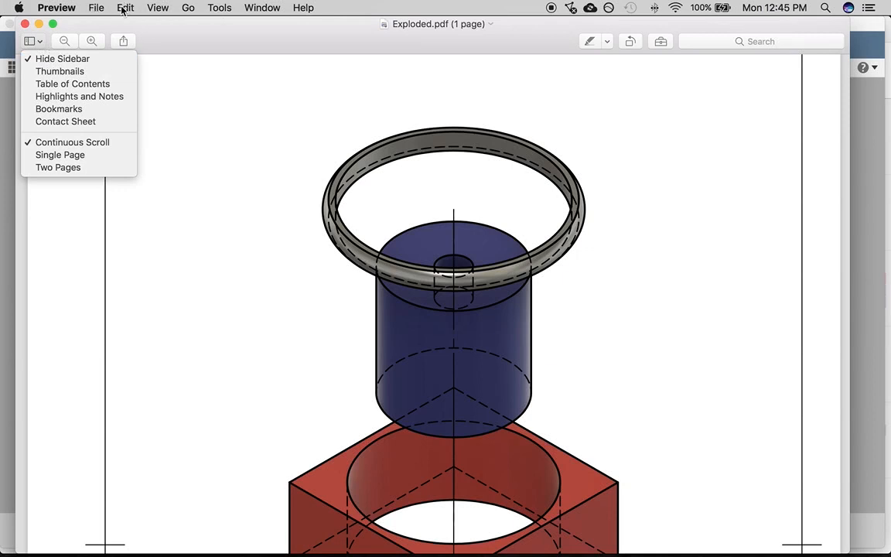
pyautogui.click(267, 10)
pyautogui.click(263, 10)
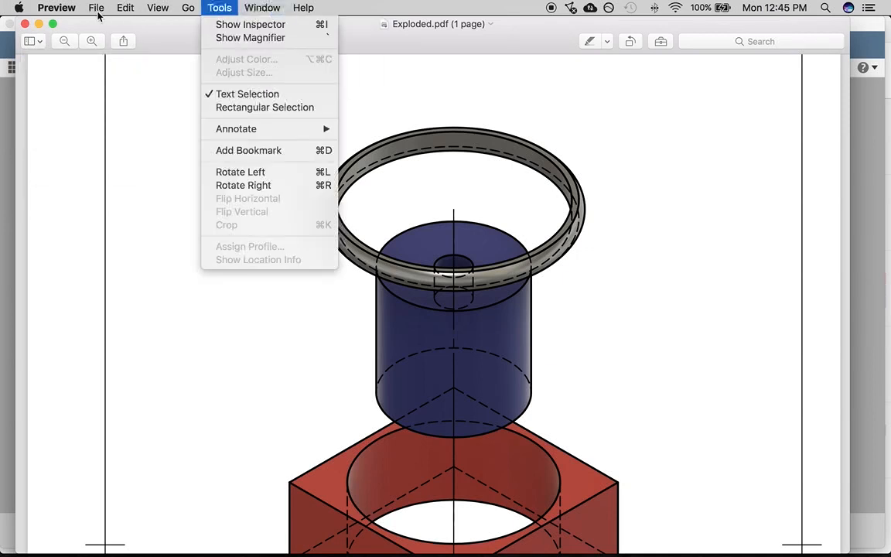
pyautogui.moveTo(60, 9)
pyautogui.moveTo(104, 9)
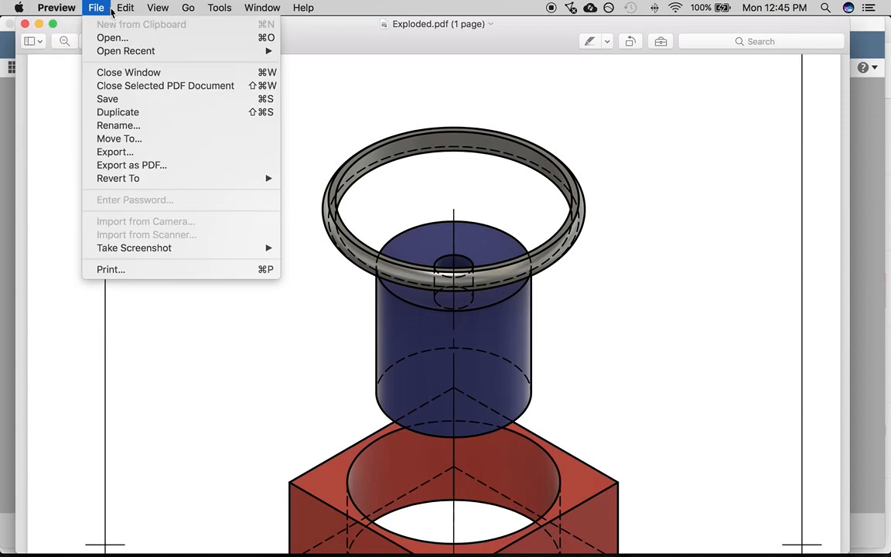
pyautogui.click(43, 43)
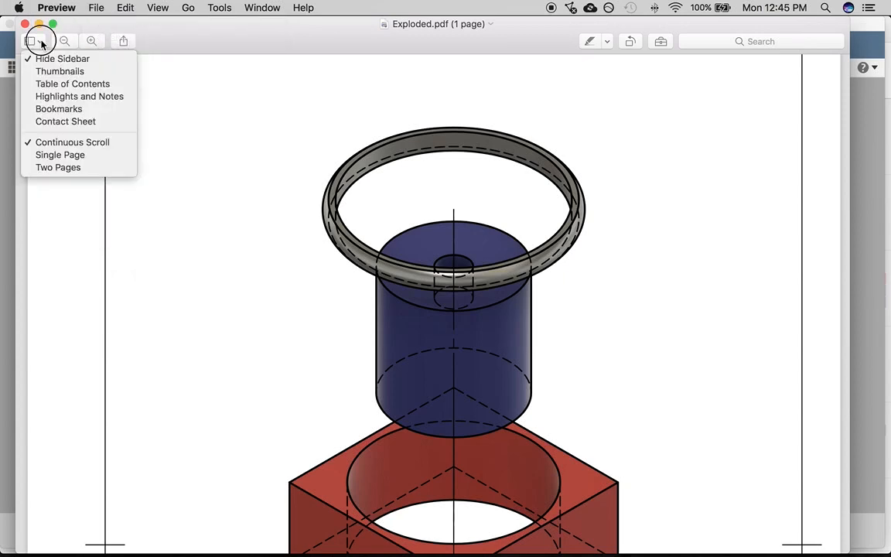
pyautogui.click(46, 71)
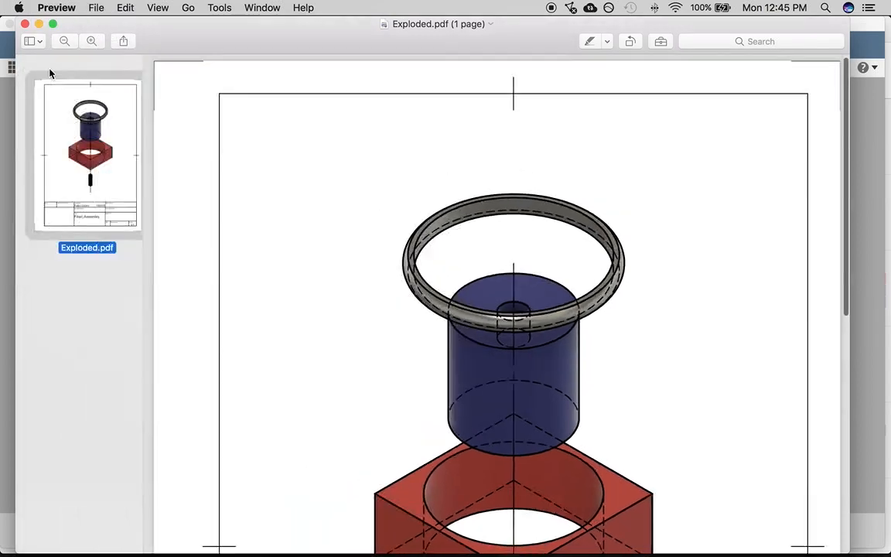
# Step: Add Assembly.pdf and Rod.pdf from the desktop to Exploded.pdf, ordering them as pages 2 and 3
pyautogui.press('super+w')
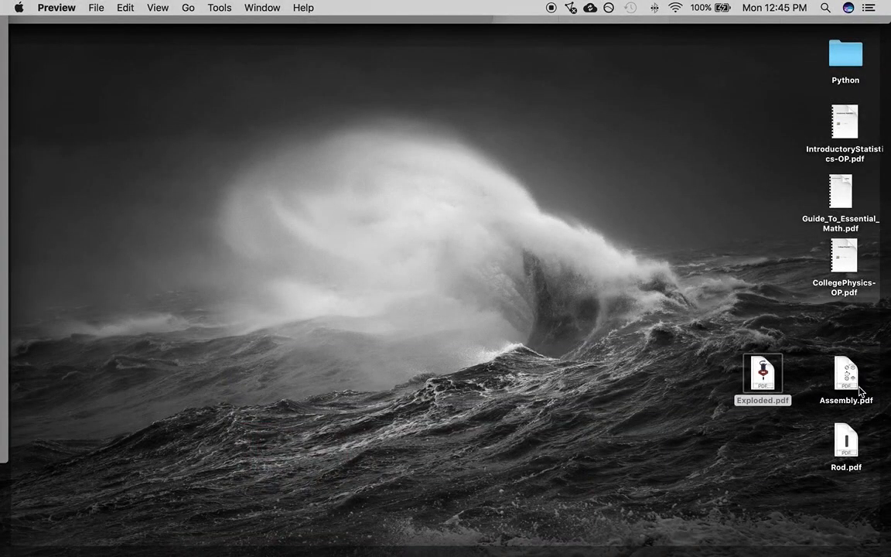
pyautogui.moveTo(849, 378); pyautogui.dragTo(102, 201)
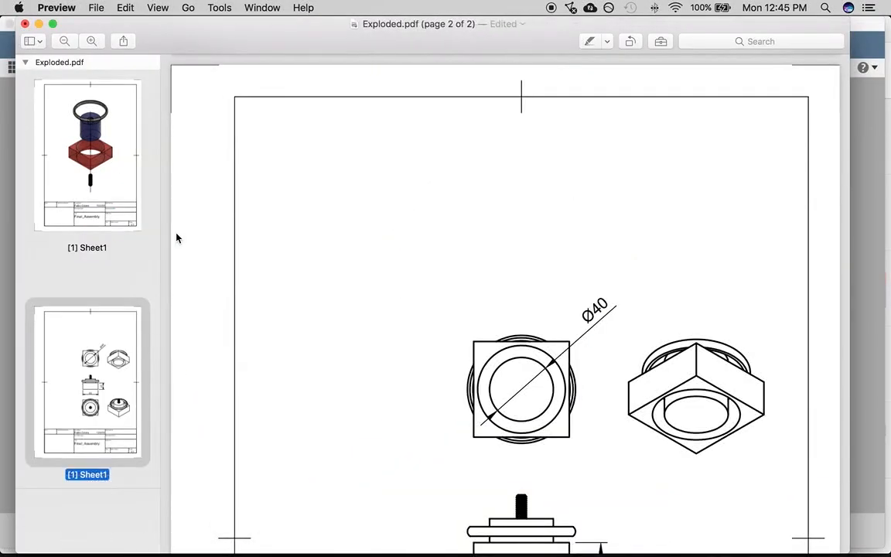
pyautogui.press('super+w')
pyautogui.moveTo(846, 443); pyautogui.dragTo(82, 293)
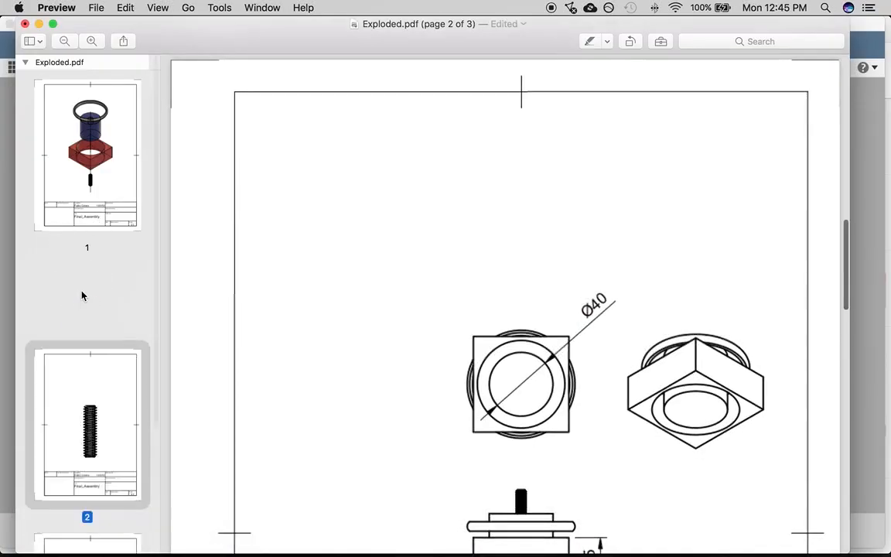
pyautogui.scroll(-2, 78, 433)
pyautogui.moveTo(76, 462); pyautogui.dragTo(89, 232)
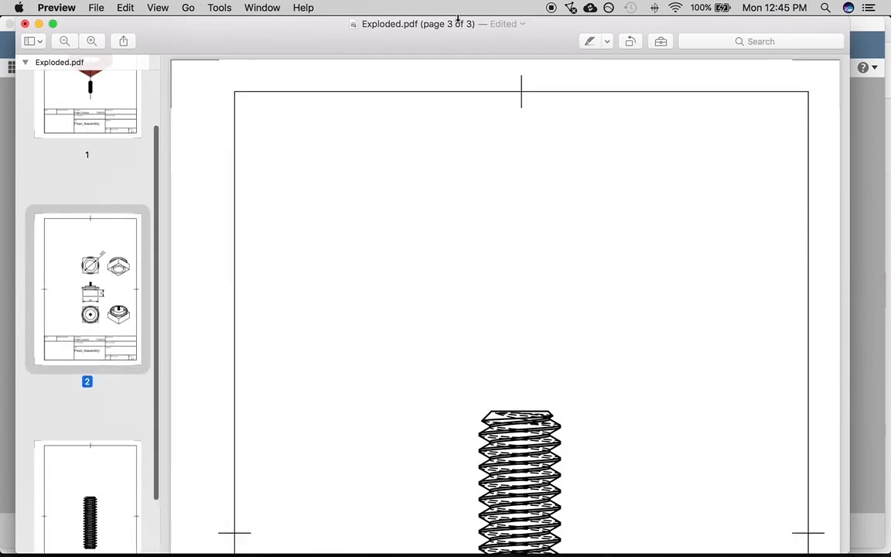
# Step: Look through the merged pages of Exploded.pdf, save the document and close it
pyautogui.scroll(-15, 503, 314)
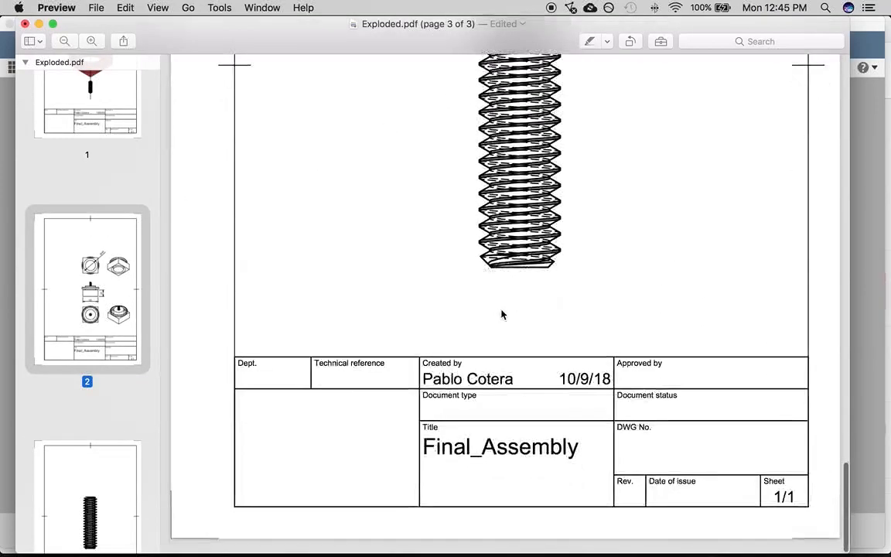
pyautogui.scroll(10, 505, 312)
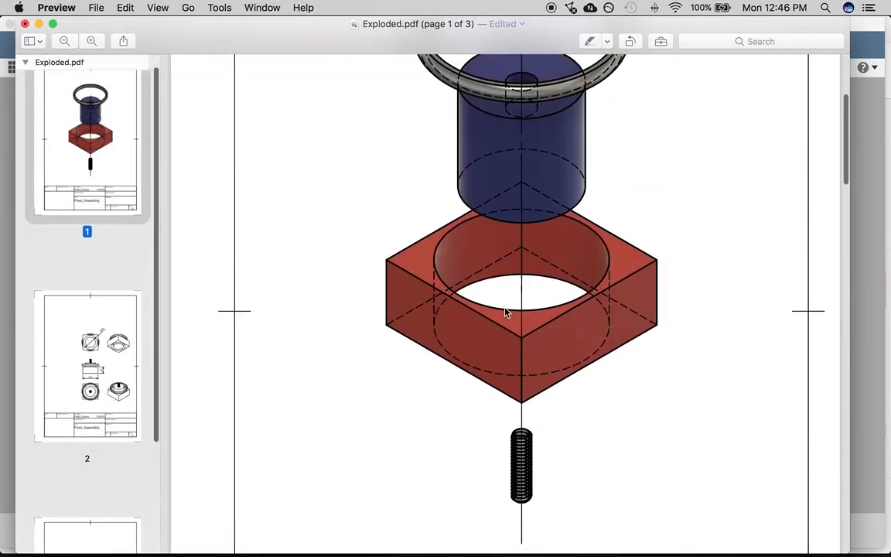
pyautogui.scroll(-10, 505, 312)
pyautogui.scroll(10, 505, 312)
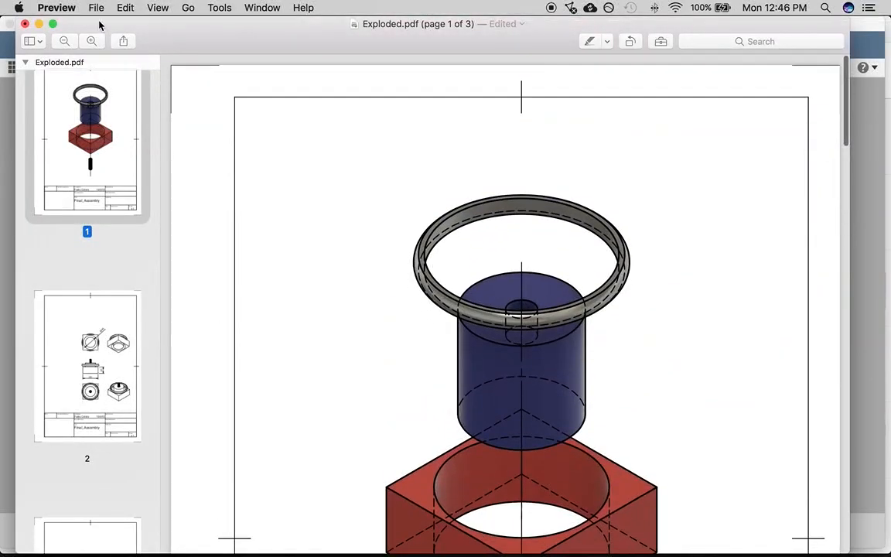
pyautogui.click(96, 8)
pyautogui.click(108, 101)
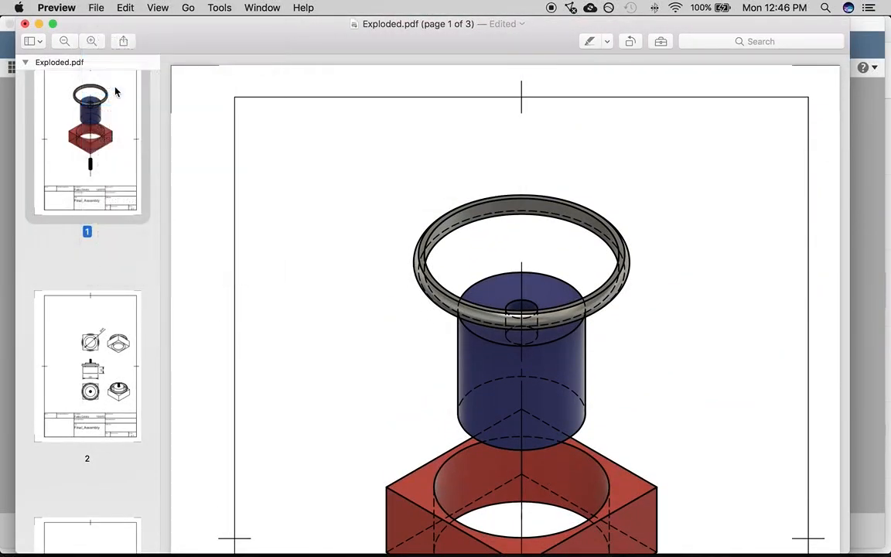
pyautogui.press('super+w')
# Step: Move Exploded.pdf toward the middle of the desktop and reopen it to check its merged pages, closing it when done
pyautogui.moveTo(754, 383); pyautogui.dragTo(382, 230)
pyautogui.doubleClick(384, 229)
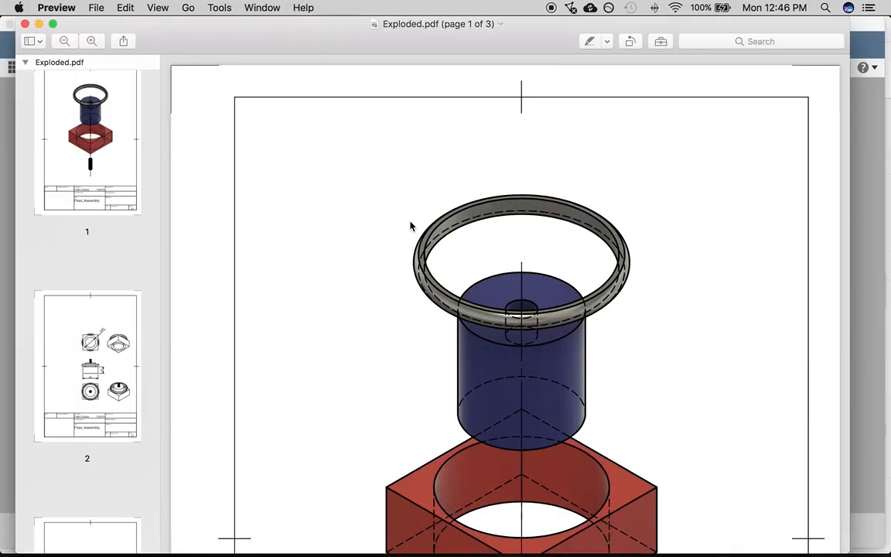
pyautogui.scroll(-20, 376, 232)
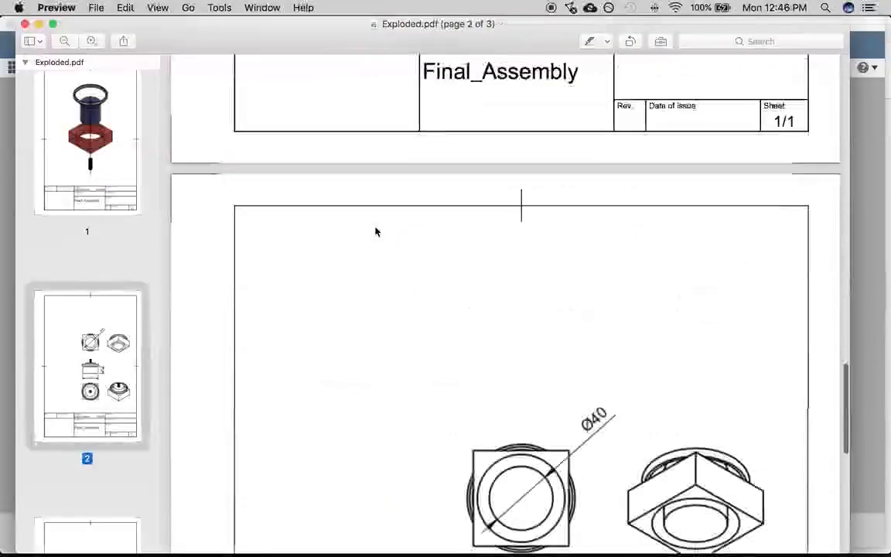
pyautogui.scroll(20, 375, 232)
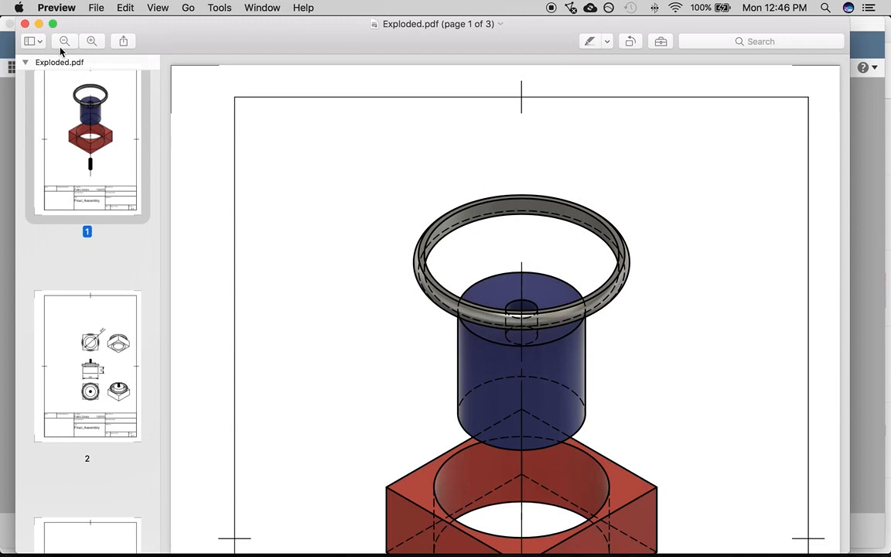
pyautogui.click(24, 25)
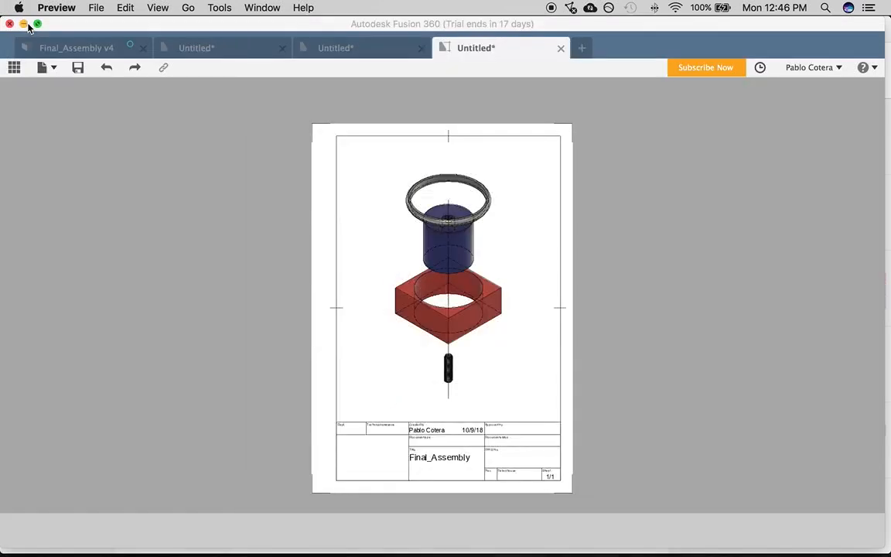